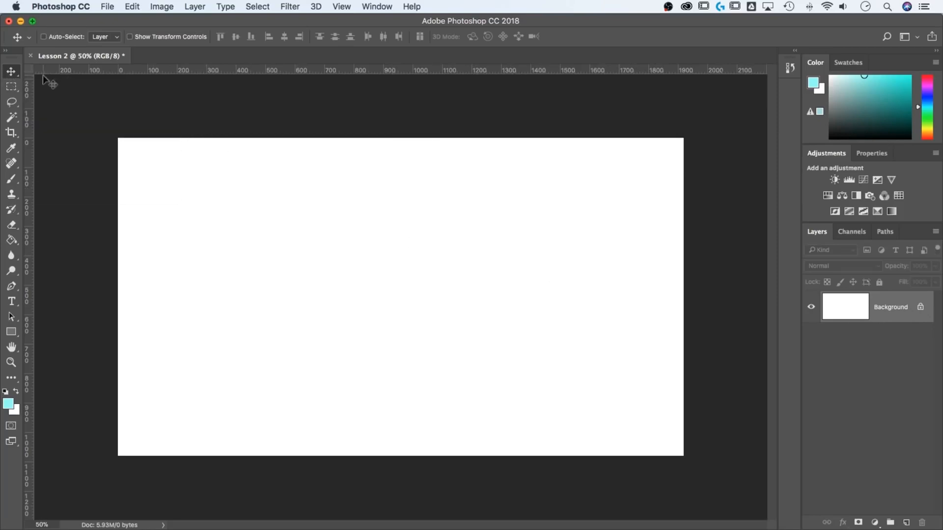
Try to move the locked Background layer, declining its conversion to a normal layer.
drag(500, 276, 305, 206)
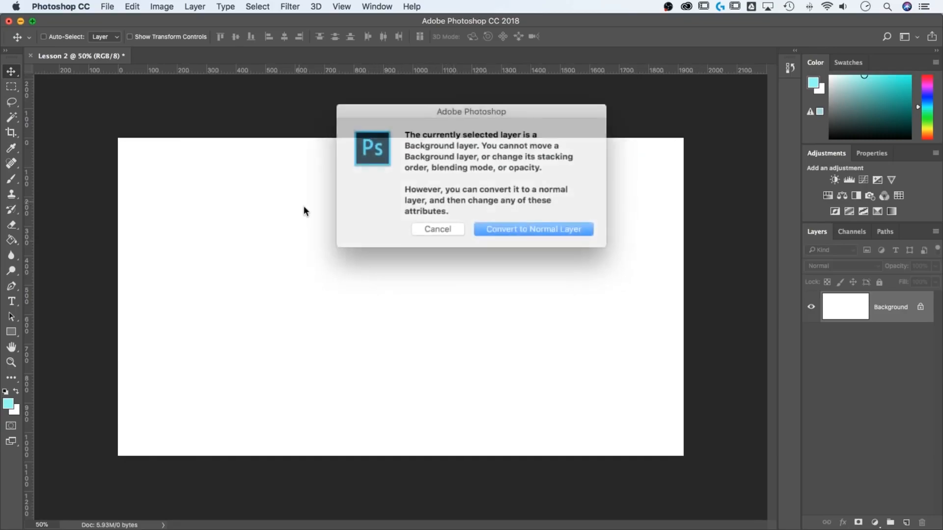
drag(502, 120, 466, 180)
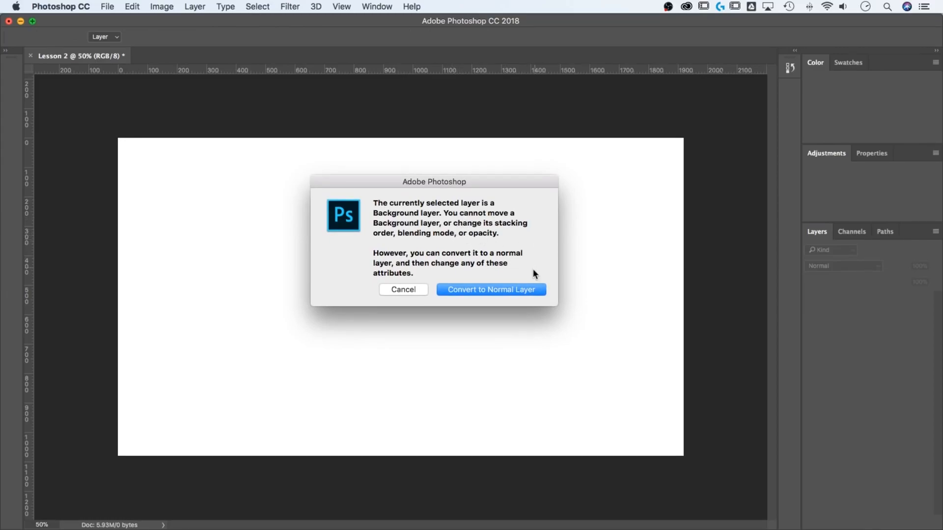
click(411, 290)
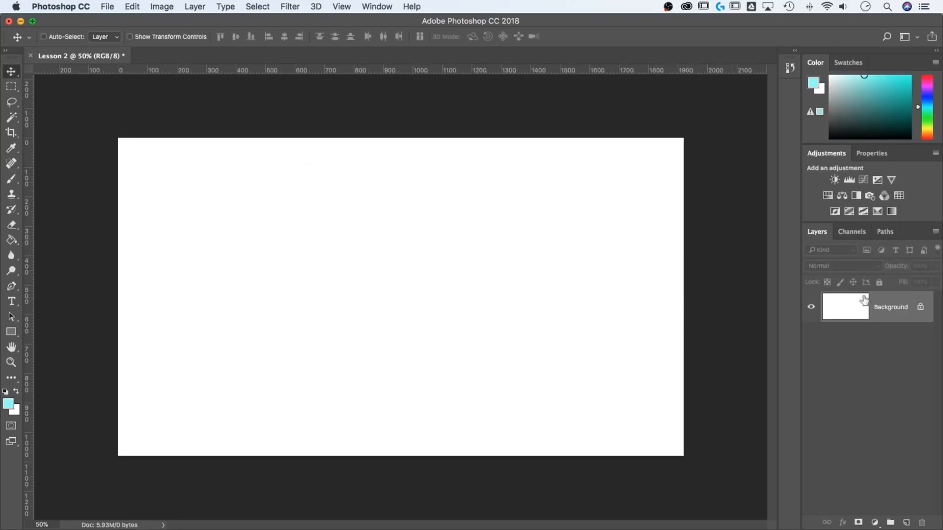
Unlock the Background layer to turn it into a normal layer.
click(921, 309)
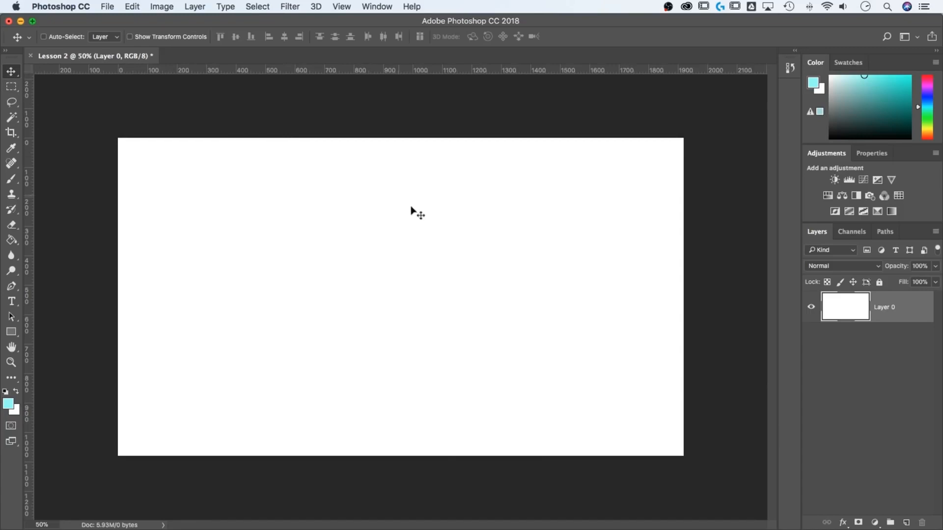
Try moving the white layer toward the canvas's upper-left corner, and undo the move.
drag(560, 275, 324, 185)
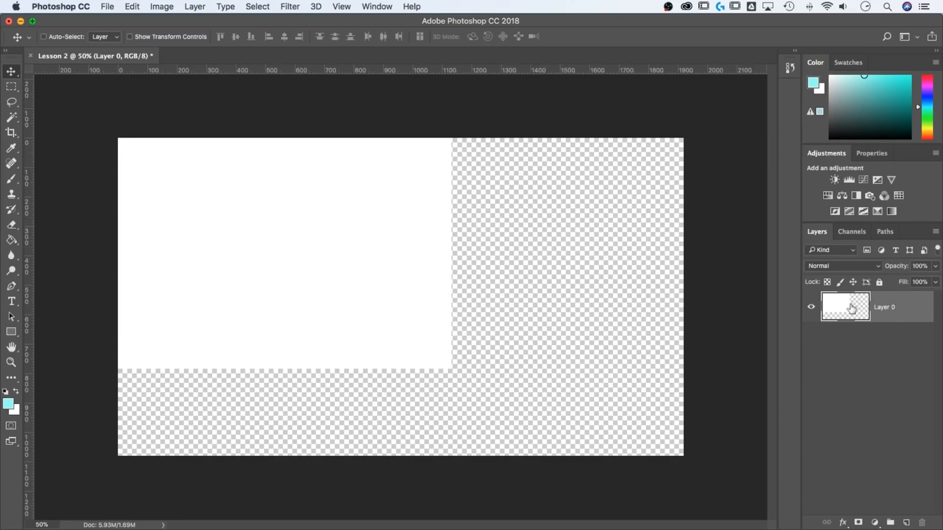
key(super)
key(super+z)
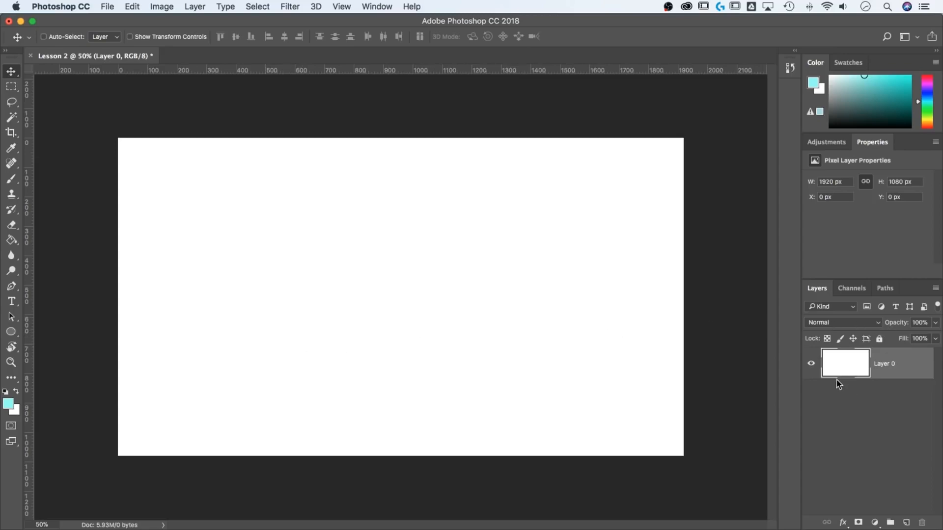
Choose the Rectangle tool for drawing a shape and set its stroke to no color.
click(11, 333)
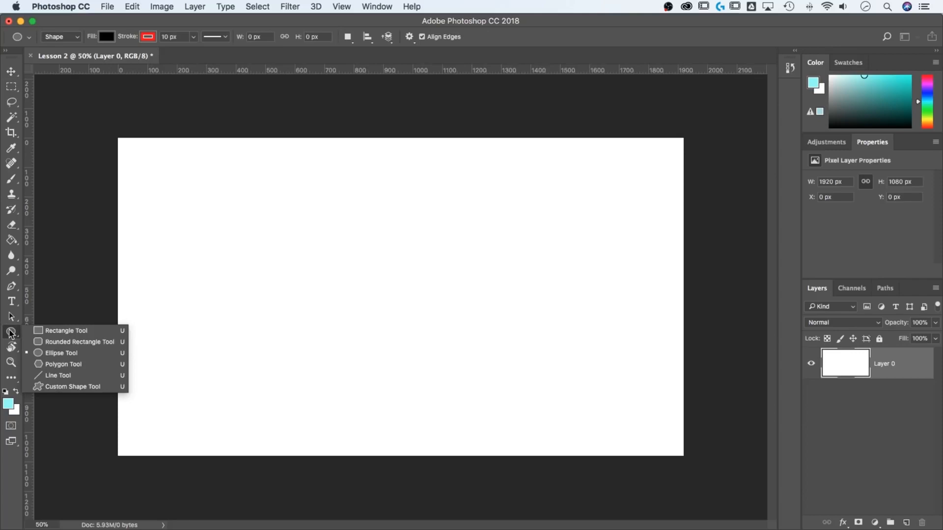
click(67, 330)
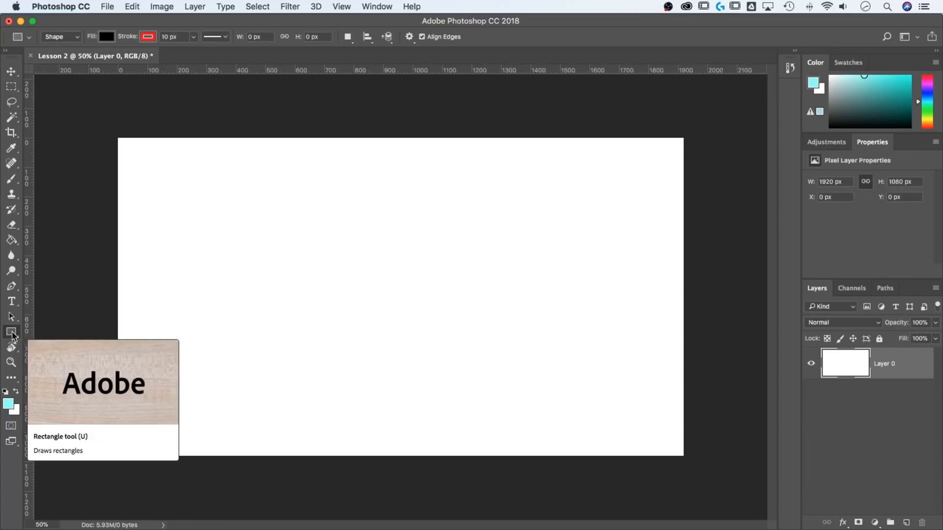
click(11, 335)
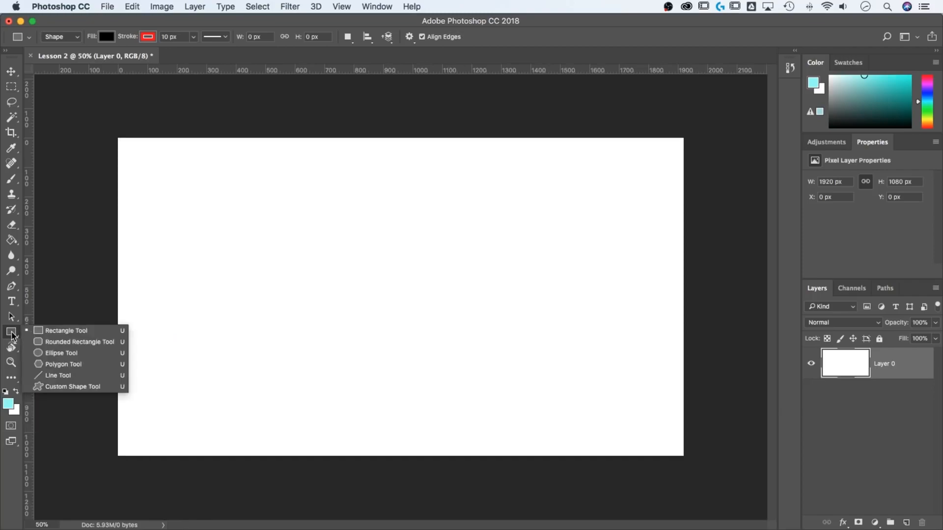
click(64, 332)
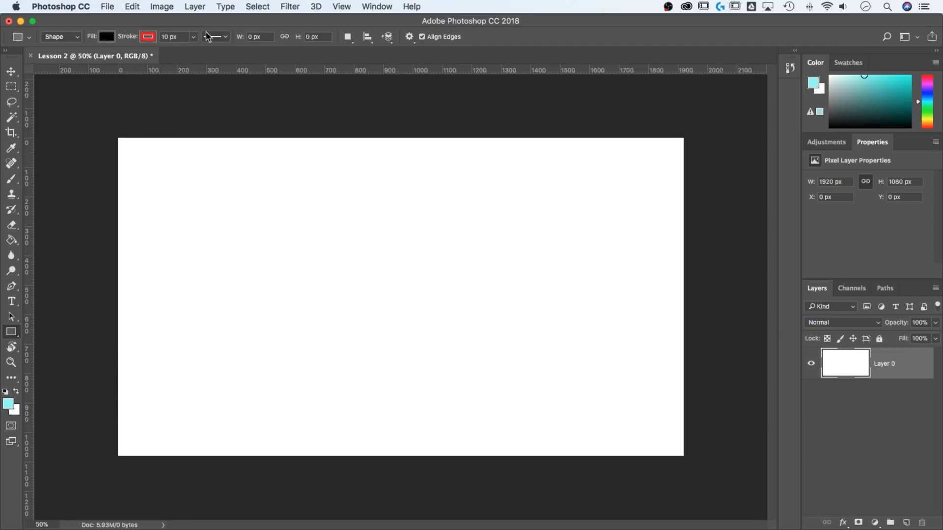
click(149, 38)
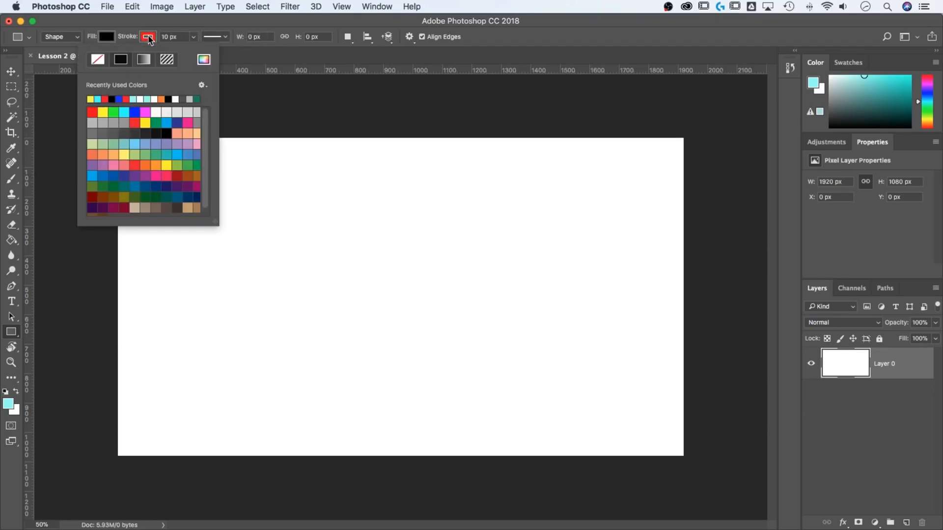
click(99, 59)
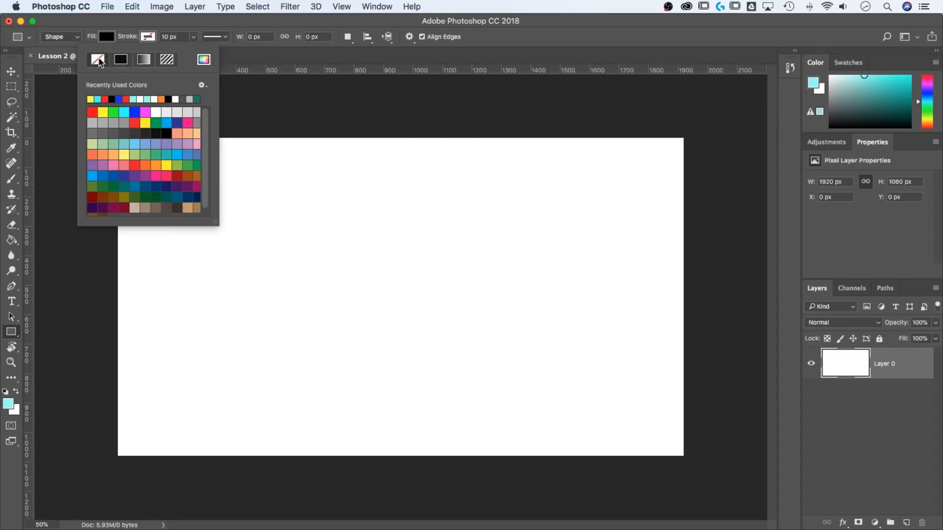
click(134, 27)
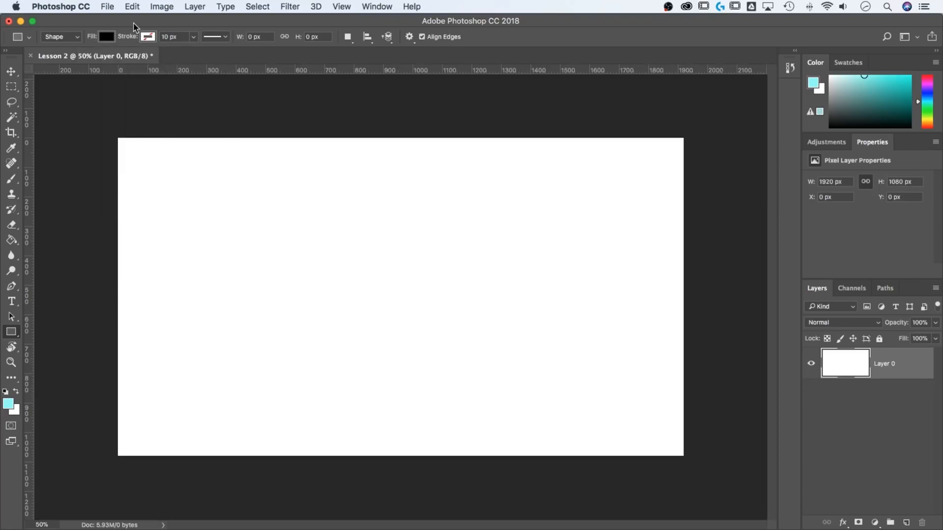
Set the shape fill to yellow and draw a square about 310 px wide in the left half of the canvas.
click(106, 37)
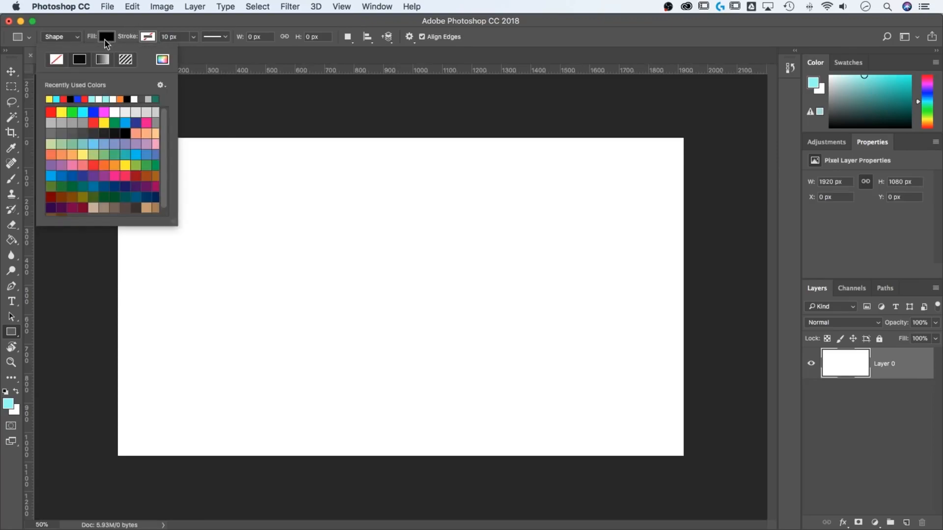
click(61, 112)
click(136, 23)
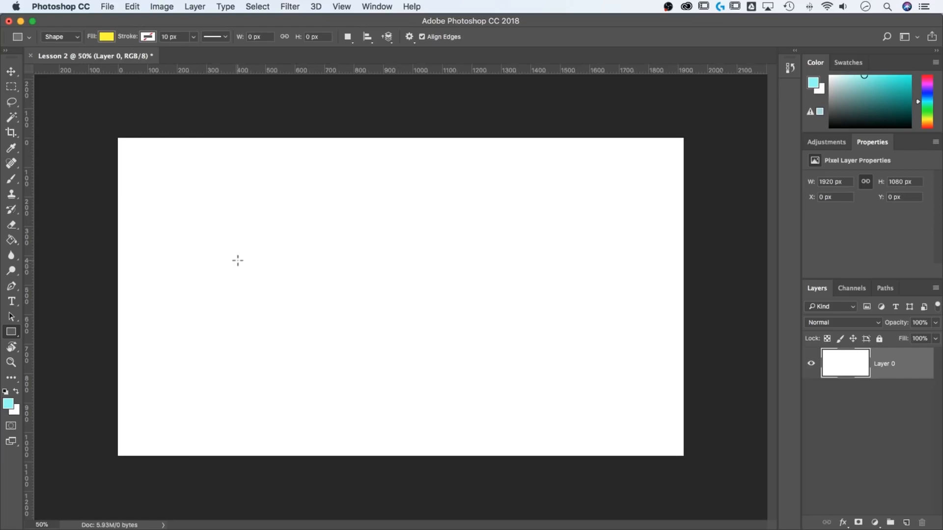
drag(219, 227, 312, 337)
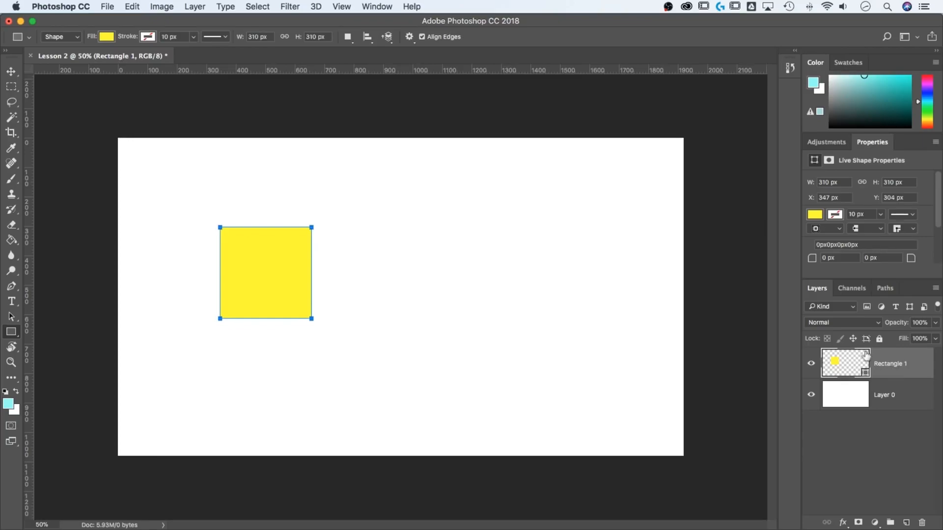
click(12, 73)
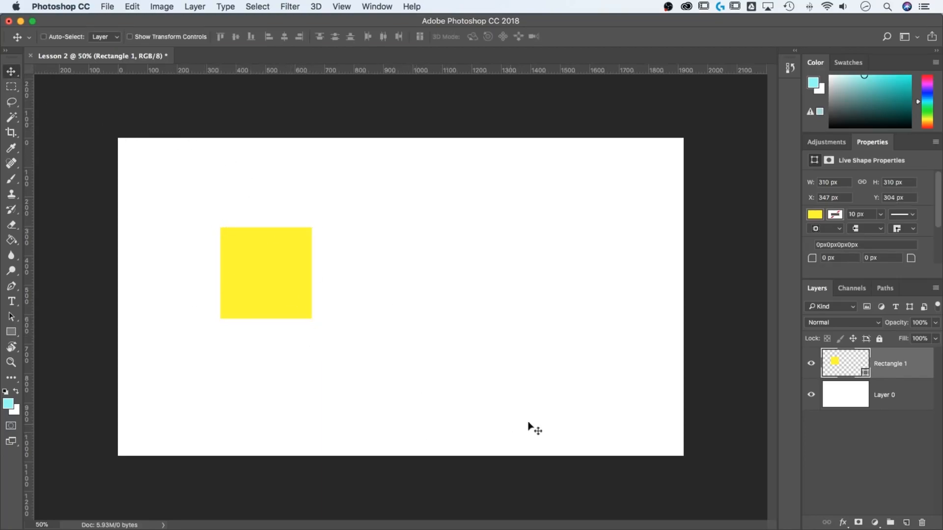
Add the text "text layer" in red (#fd5757) above and to the right of the yellow square.
click(12, 302)
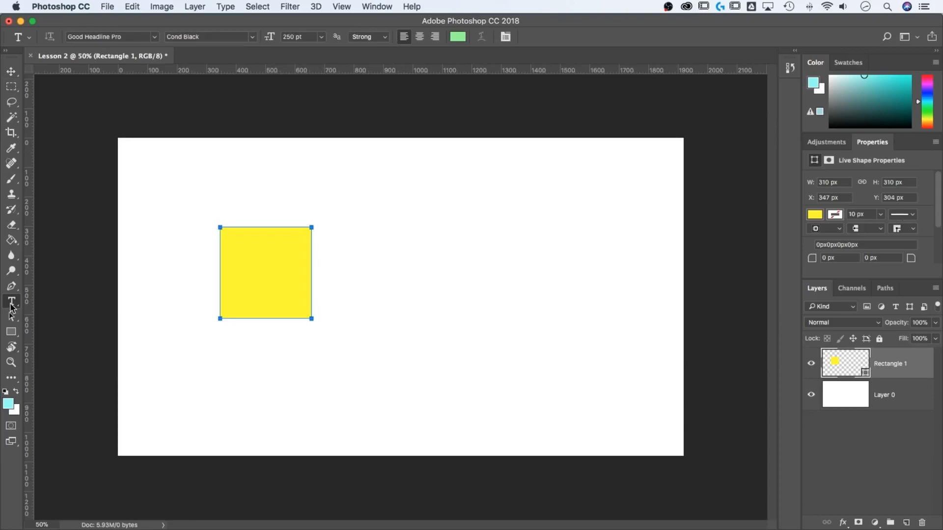
click(402, 236)
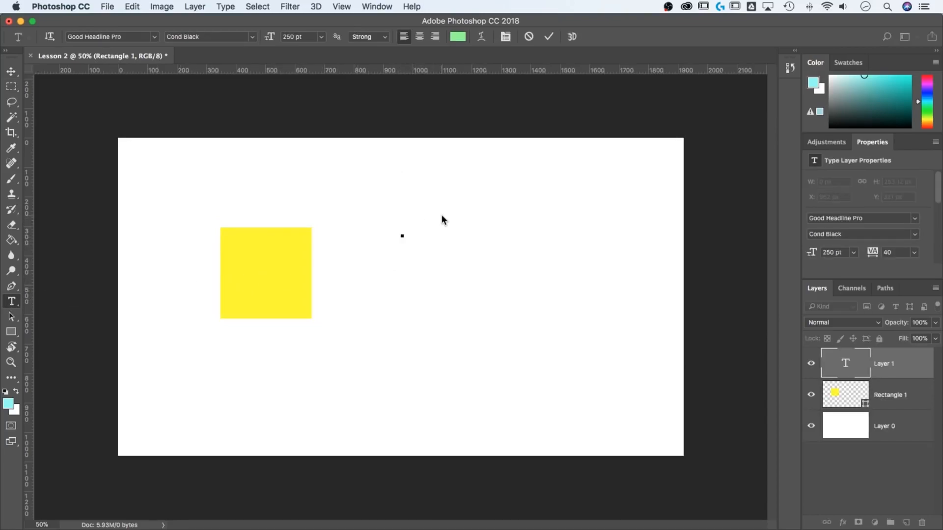
click(458, 37)
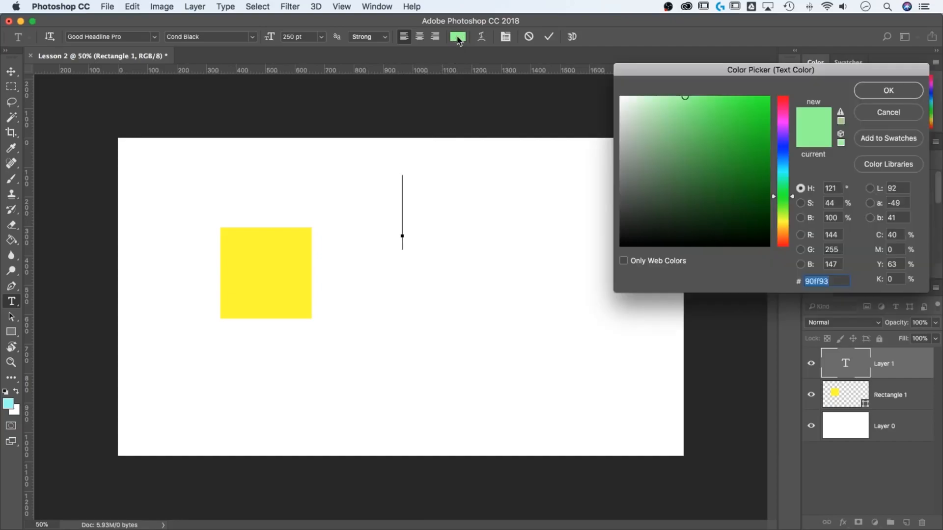
click(783, 103)
click(783, 98)
click(718, 98)
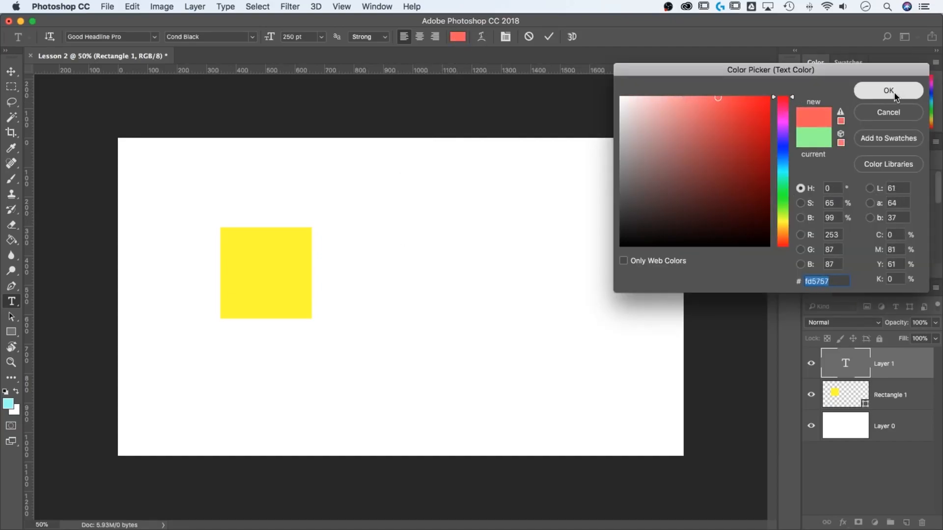
click(890, 92)
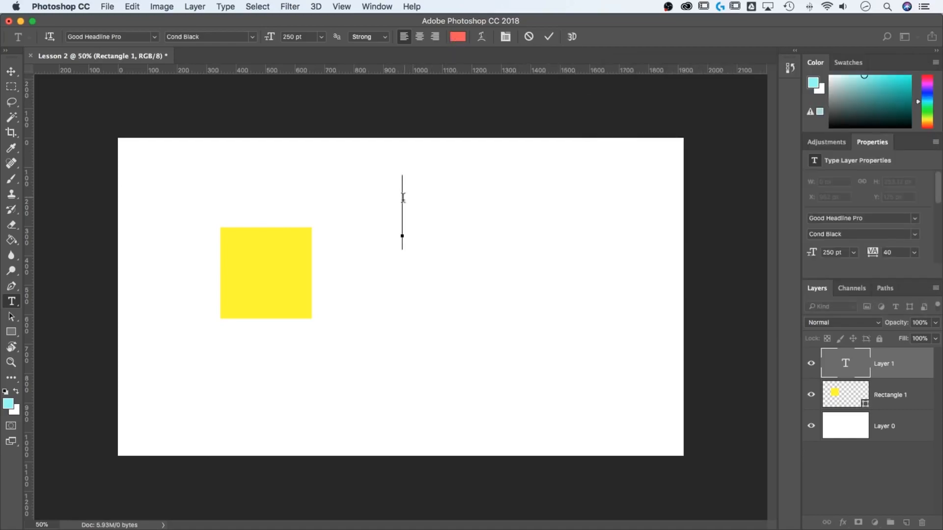
text(text layer)
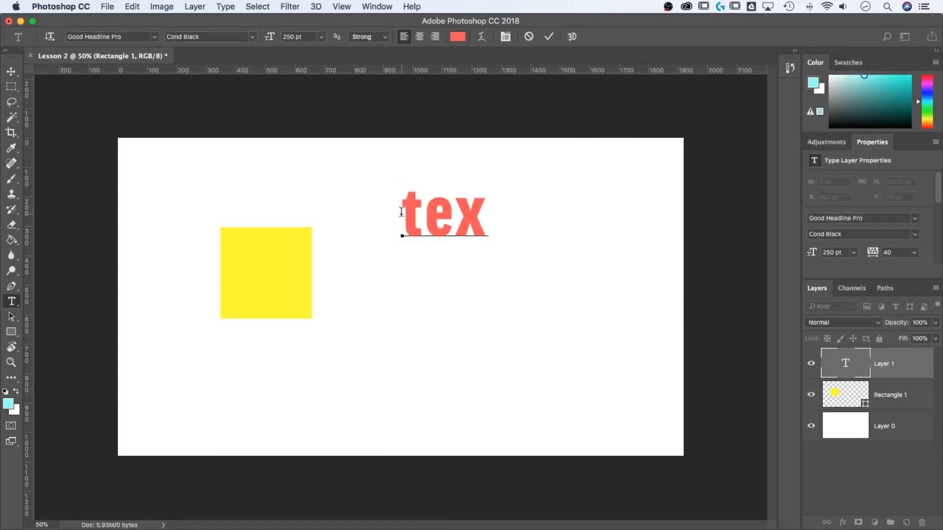
click(13, 72)
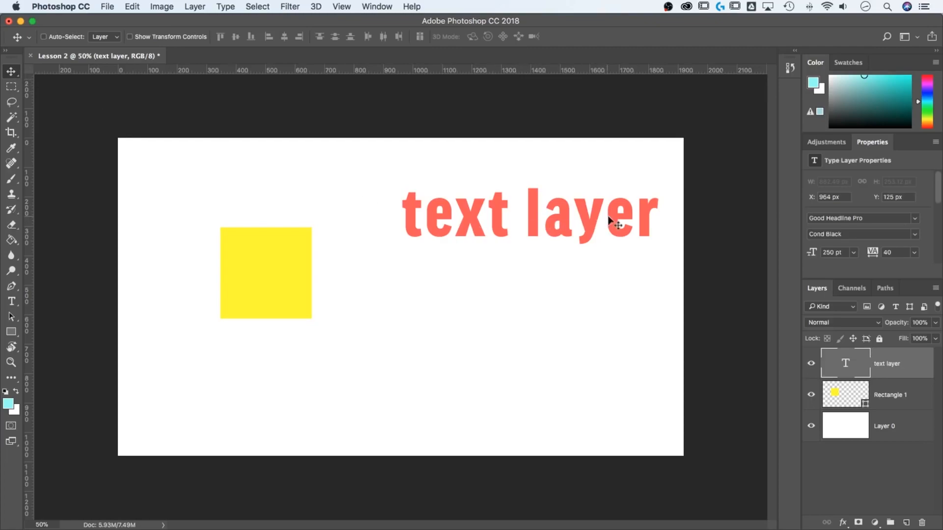
Try adding a "v" at the end of the text, delete it and commit the text edit.
key(t)
click(652, 208)
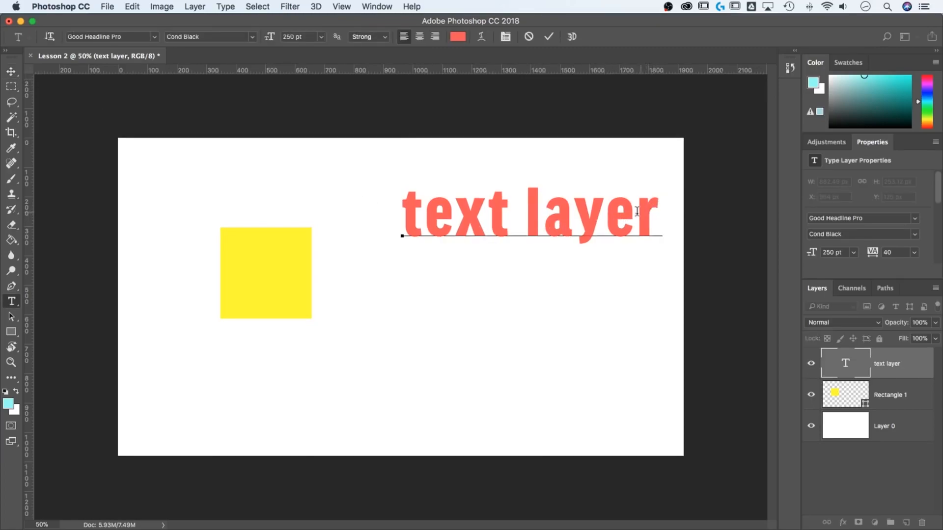
text(v)
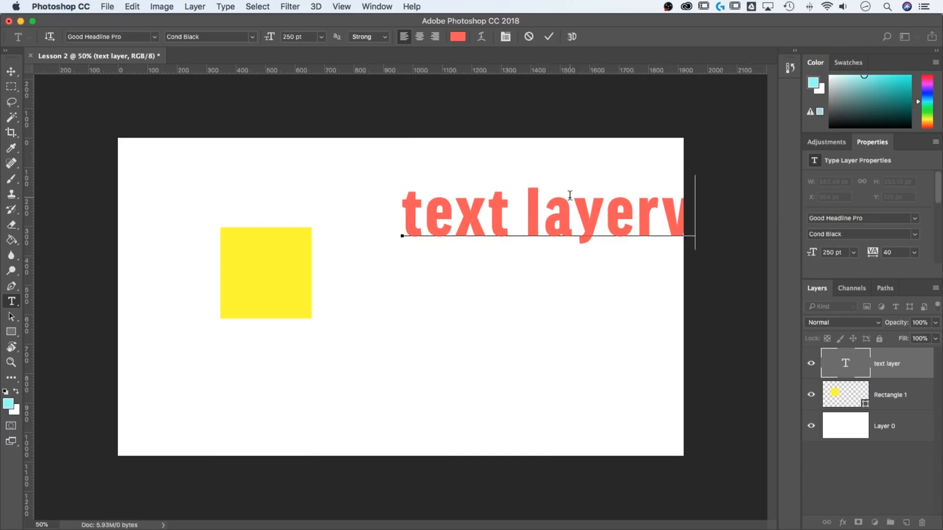
key(BackSpace)
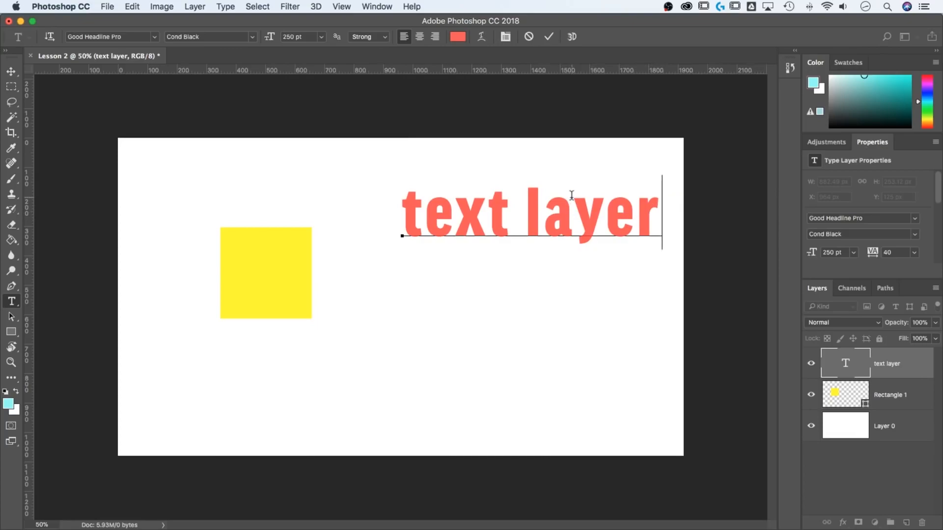
key(super+Return)
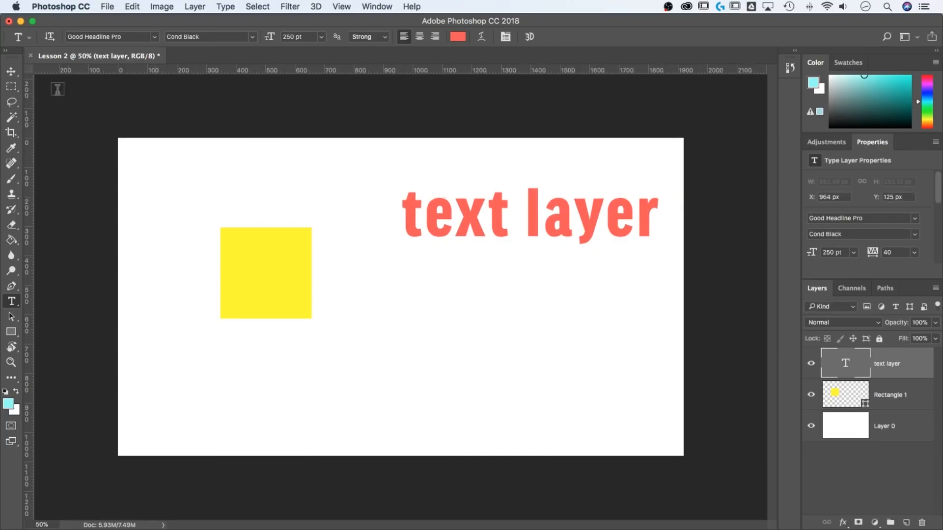
Move the text to overlap the yellow square's lower part and reorder its layer beneath the square's layer.
click(10, 72)
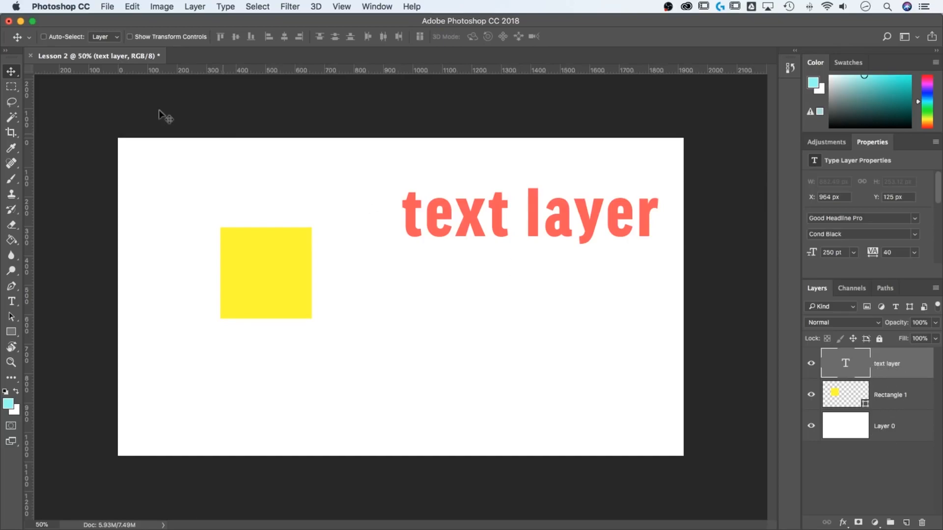
drag(594, 221, 427, 305)
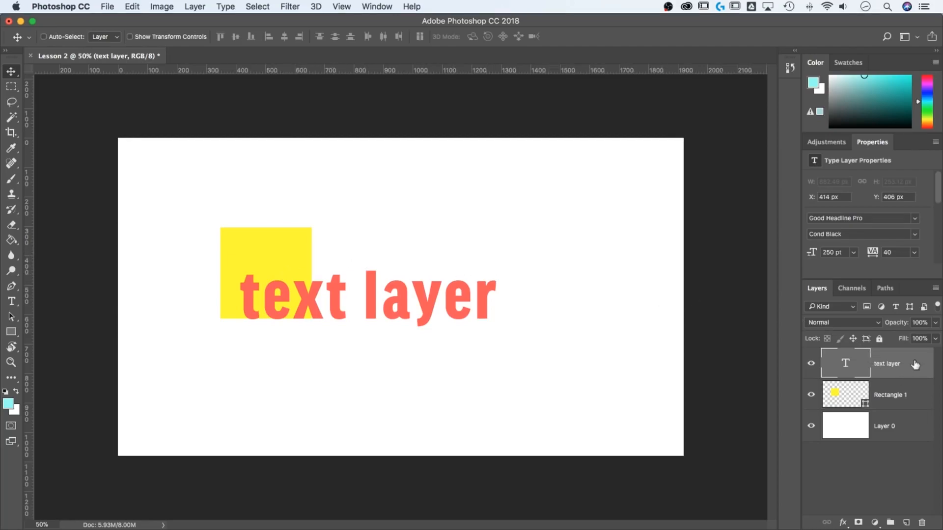
drag(910, 368, 909, 406)
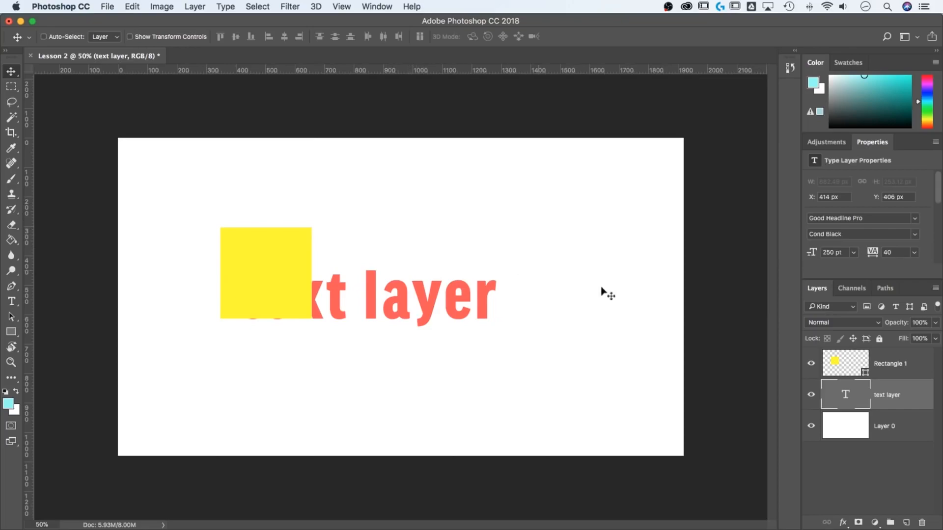
Set the yellow square layer's blending mode to Multiply.
click(844, 362)
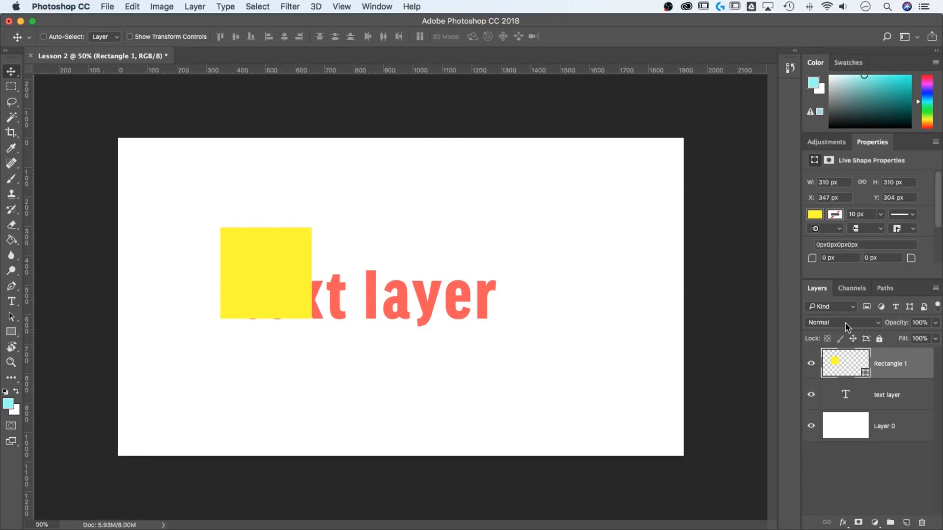
click(879, 324)
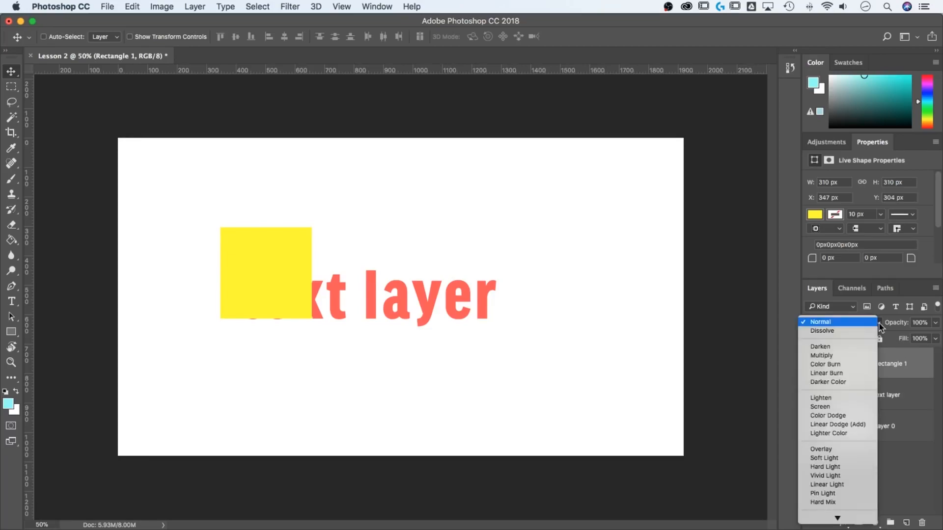
click(857, 355)
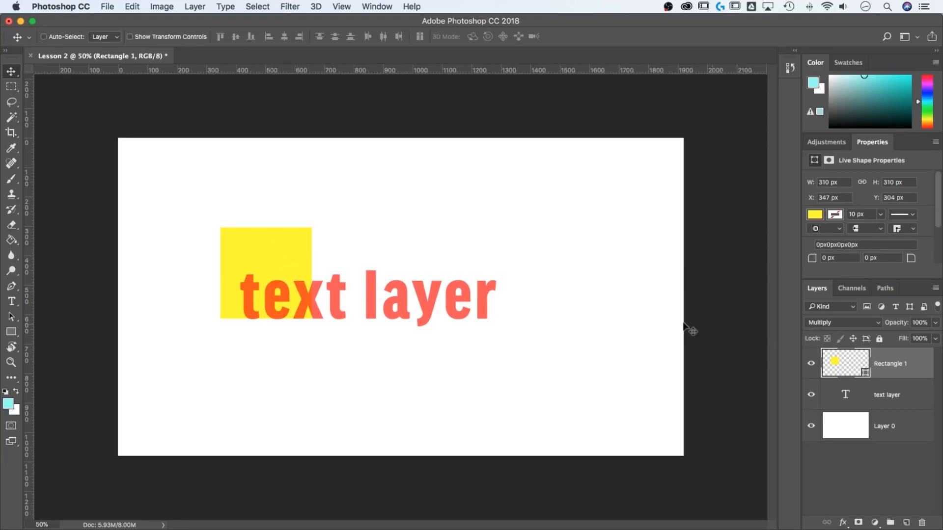
Try the Color Burn, Linear Burn and Lighten blending modes on the yellow square's layer and finish with Normal.
click(857, 323)
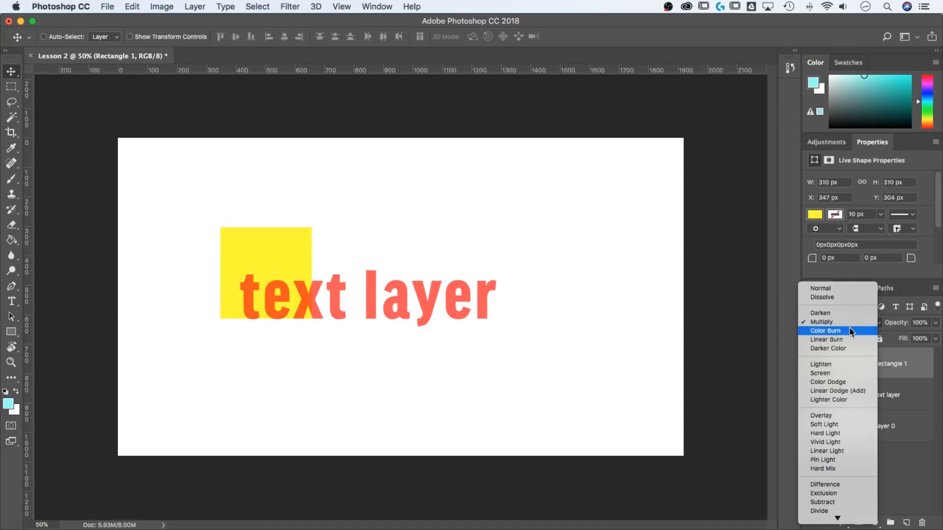
click(851, 330)
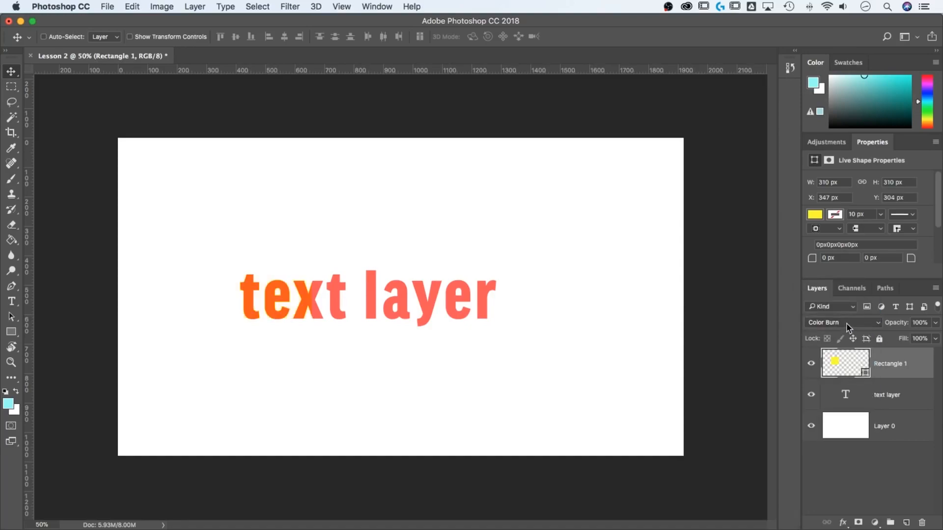
click(846, 323)
click(845, 329)
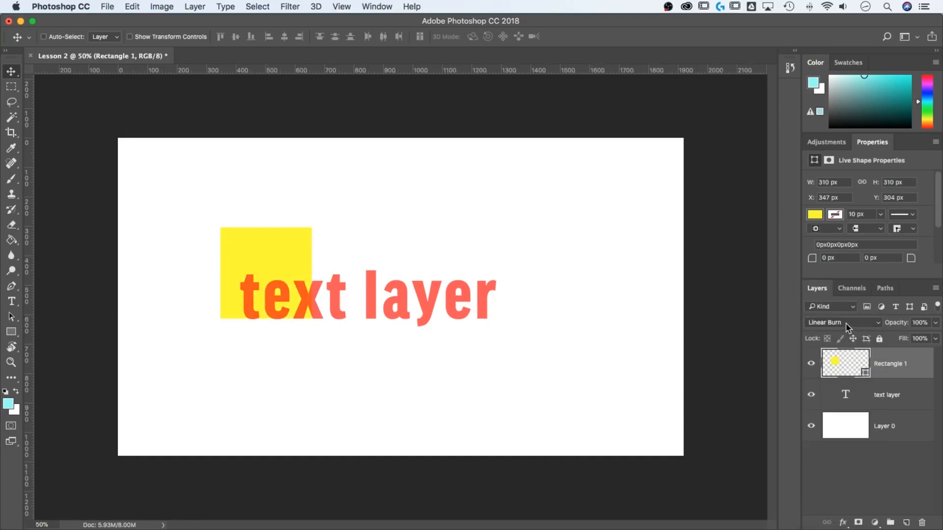
click(847, 323)
scroll(838, 339, down, 1)
click(838, 337)
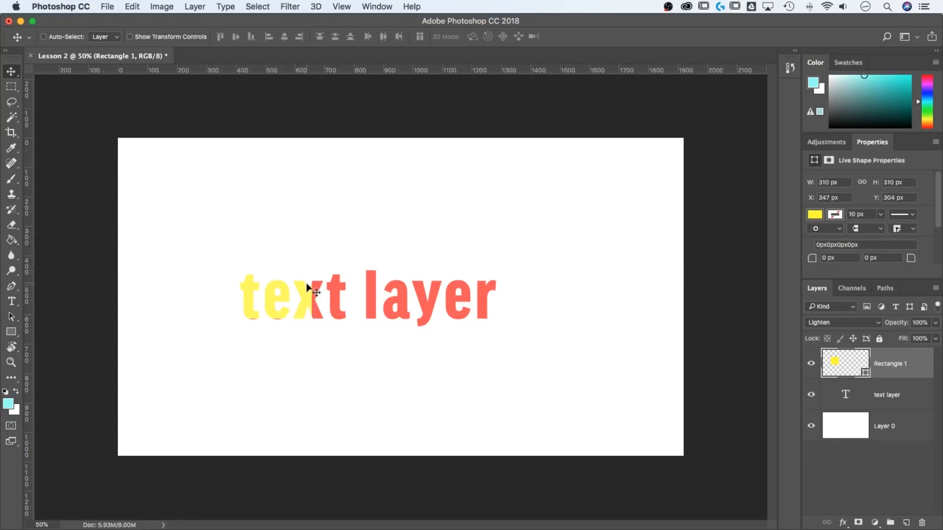
click(840, 322)
click(835, 246)
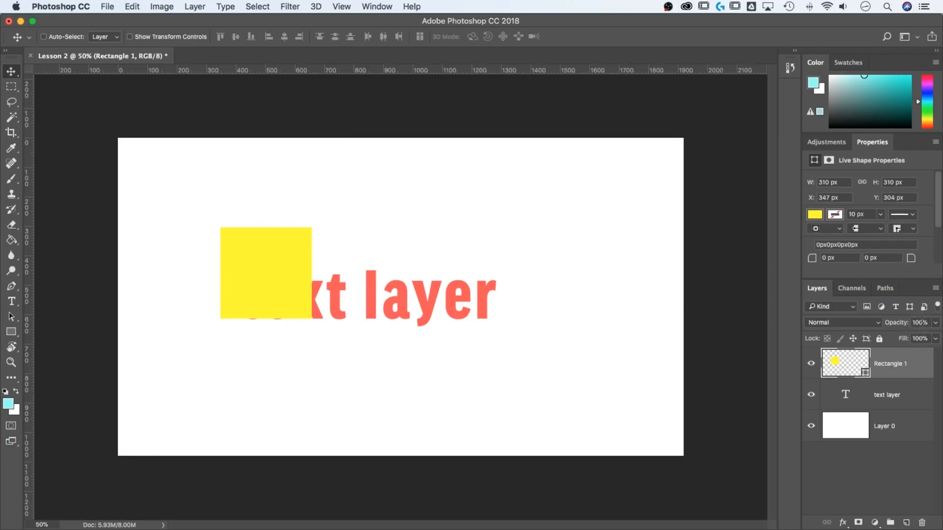
Try the yellow square layer's opacity at 50%, 10% and 0%, and return it to 100%.
text(50)
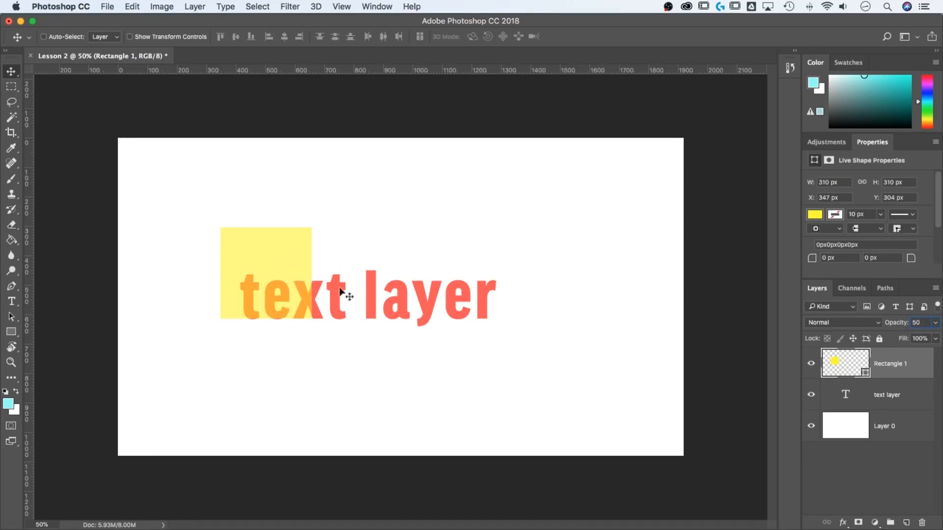
text(10)
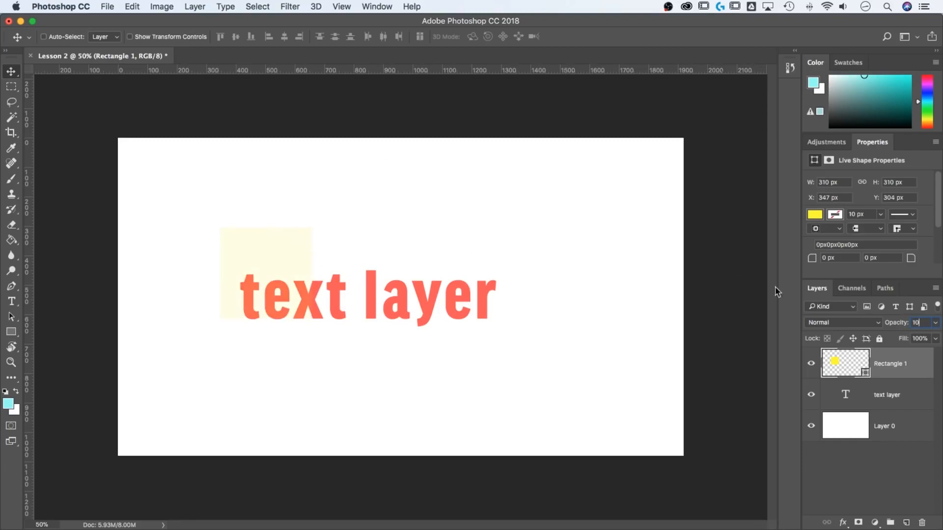
text(0)
text(100)
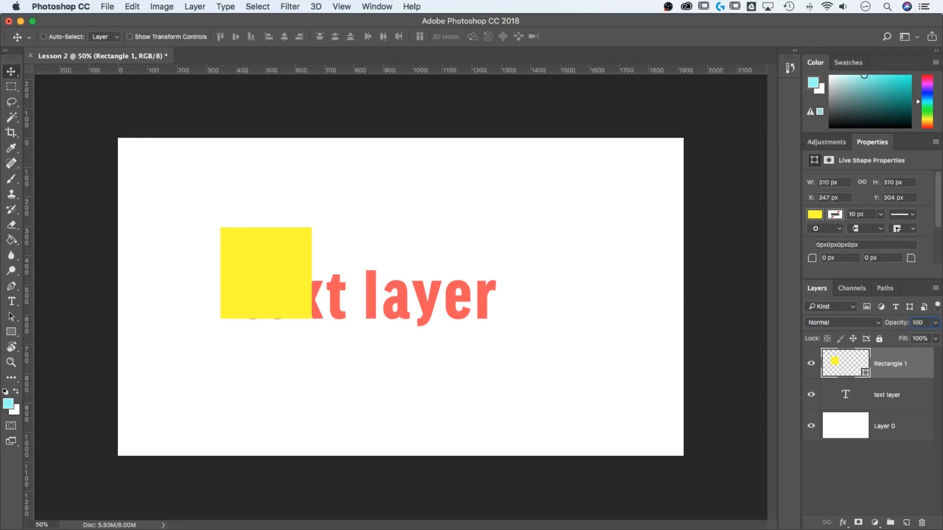
Select each layer in turn, and switch the visibility of the yellow square and text layers off and on again.
click(905, 391)
click(904, 425)
click(911, 368)
click(811, 365)
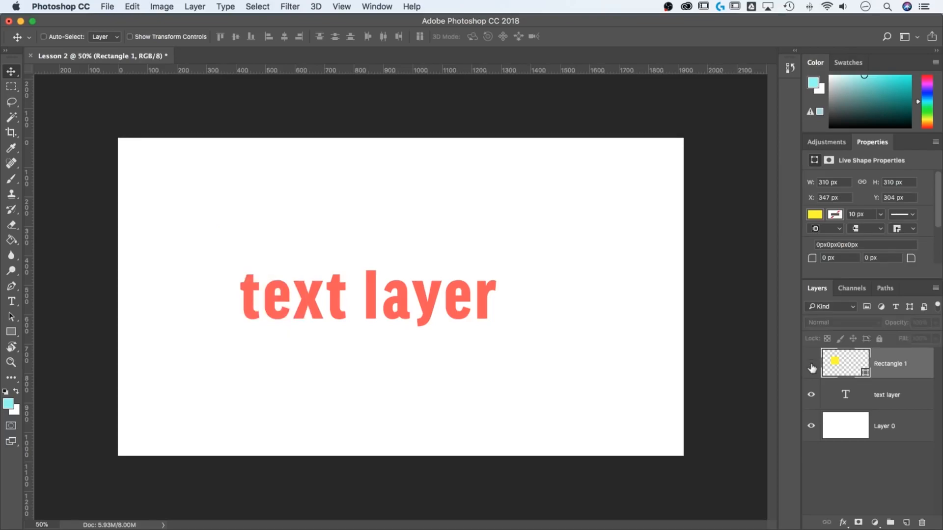
click(811, 368)
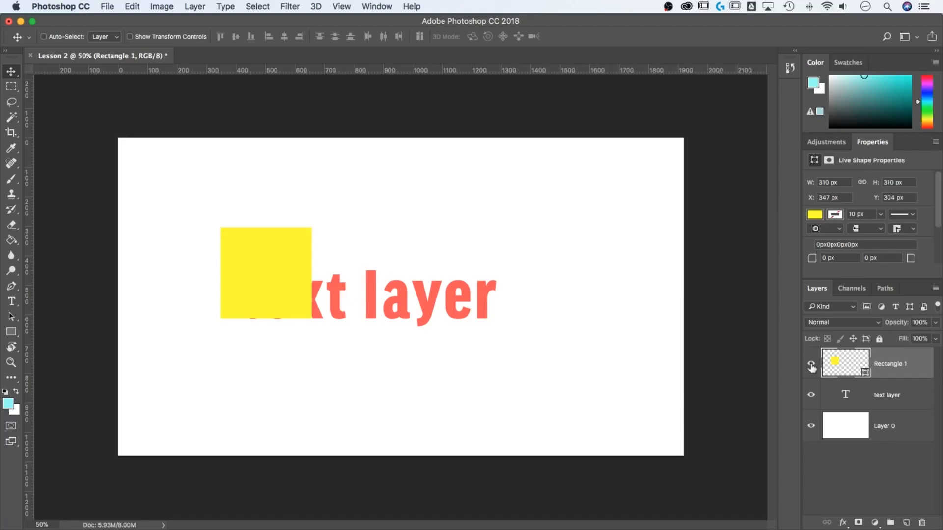
click(811, 397)
click(811, 396)
Temporarily hide the yellow square's layer to highlight the covered word "text", cancel the text edit and show the square again.
click(816, 366)
key(t)
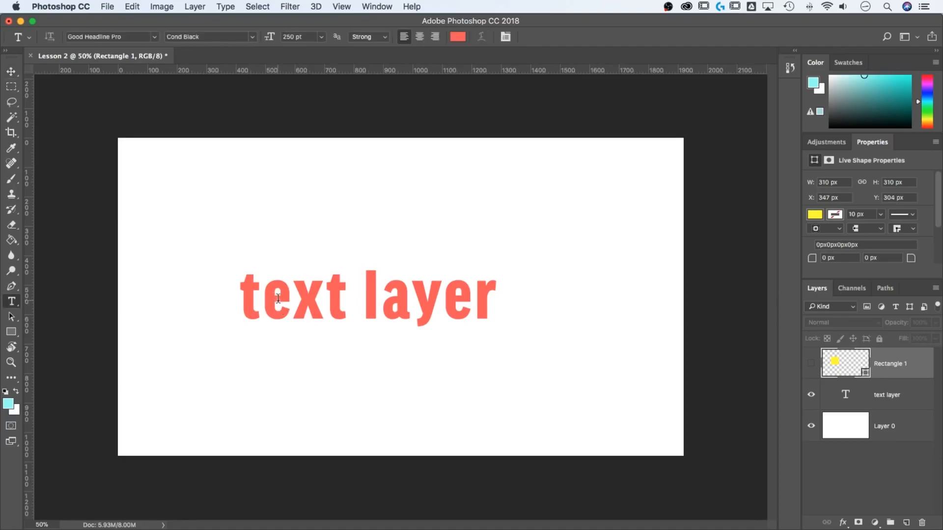
drag(350, 293, 210, 297)
key(Escape)
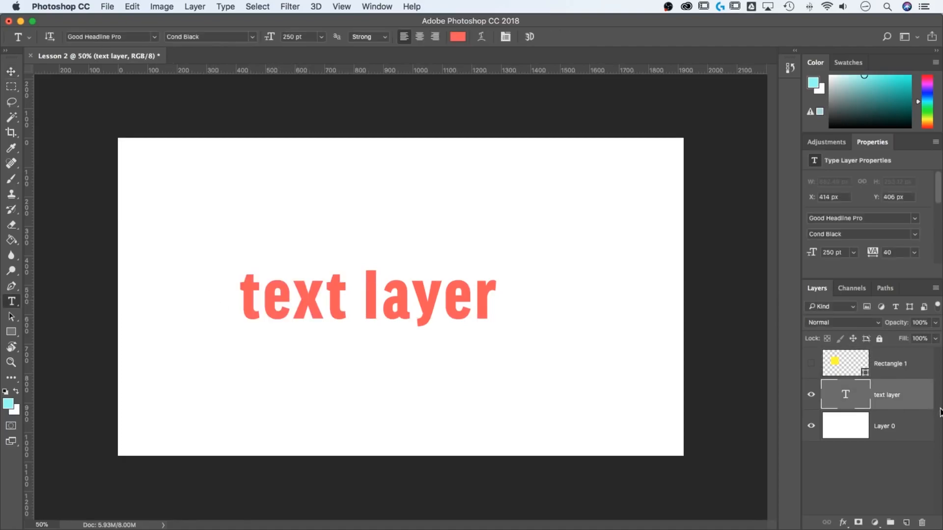
click(813, 366)
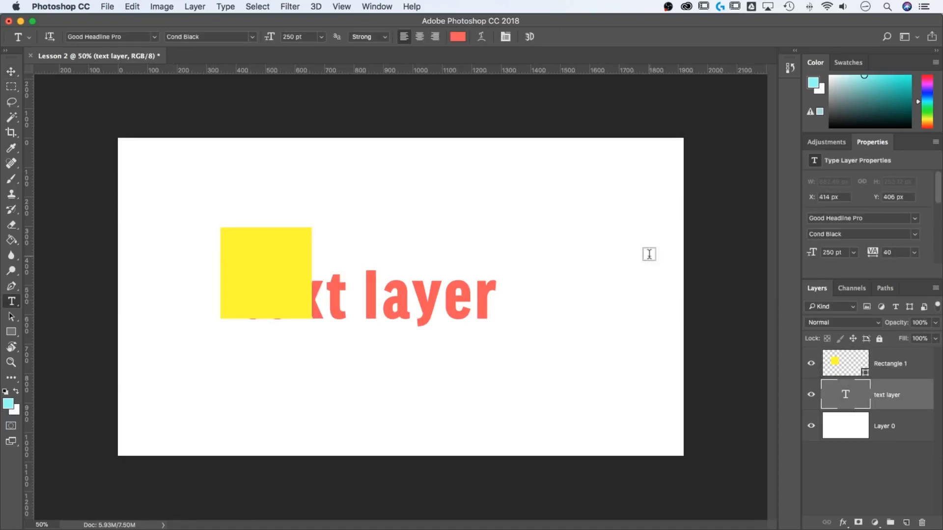
Add a new empty layer directly above the yellow square's layer.
click(886, 371)
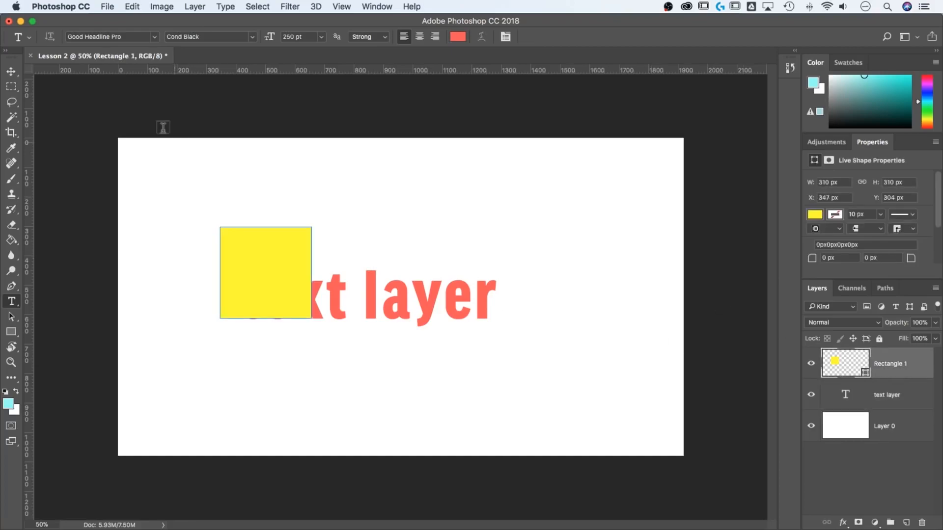
click(11, 71)
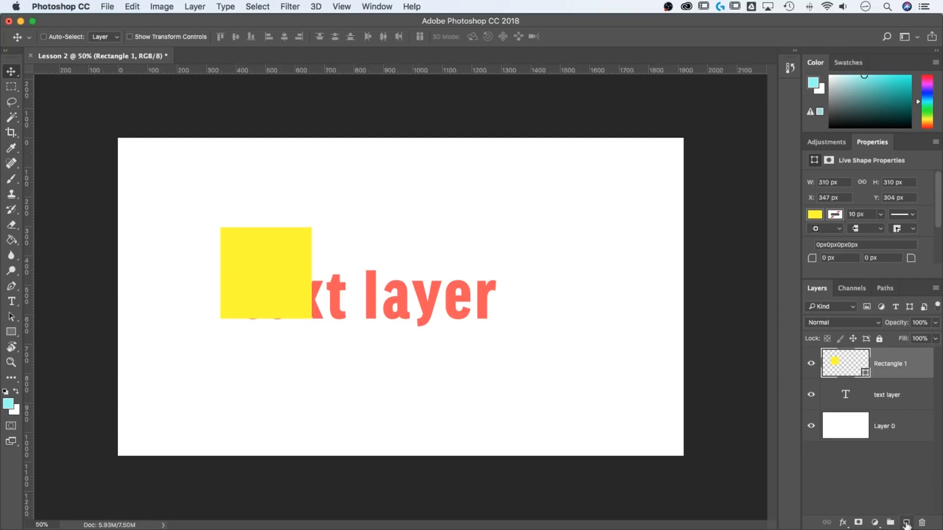
click(906, 523)
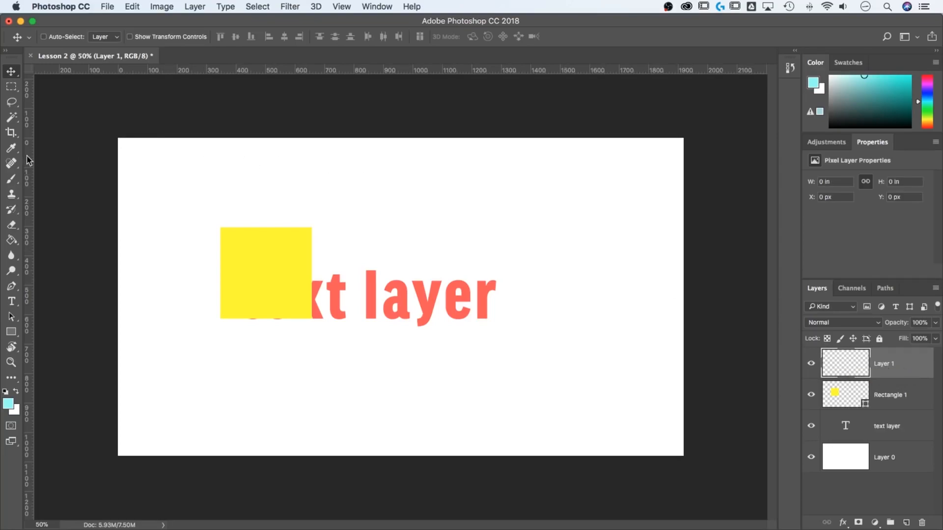
Paint a light-blue zigzag about 1610 by 845 px across the canvas on the new layer, using a 57 px brush with reduced hardness.
click(11, 179)
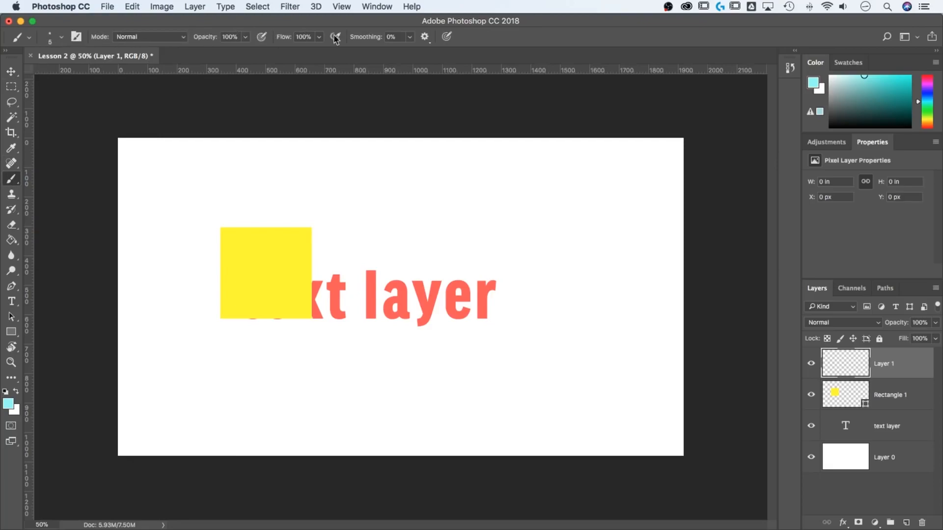
click(53, 38)
drag(77, 75, 88, 76)
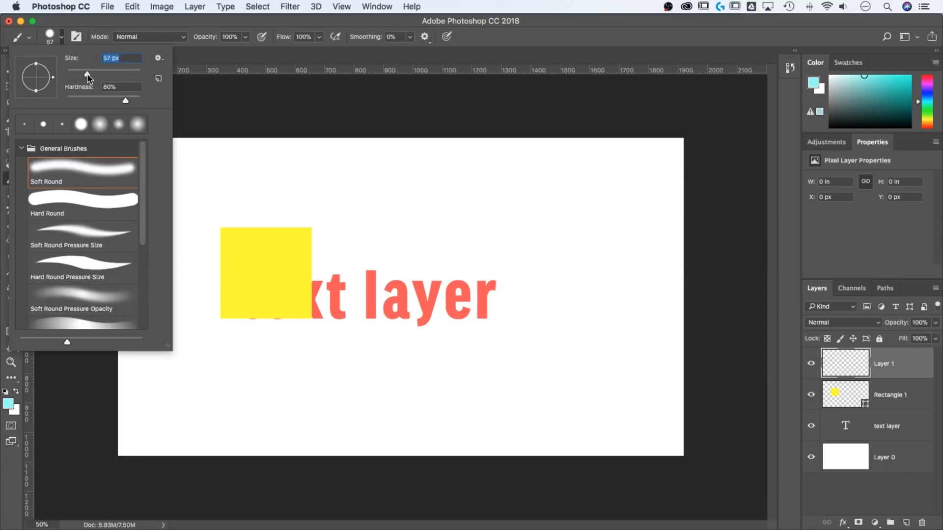
mouse_move(125, 102)
mouse_down()
mouse_move(133, 102)
mouse_move(112, 104)
mouse_up()
key(Return)
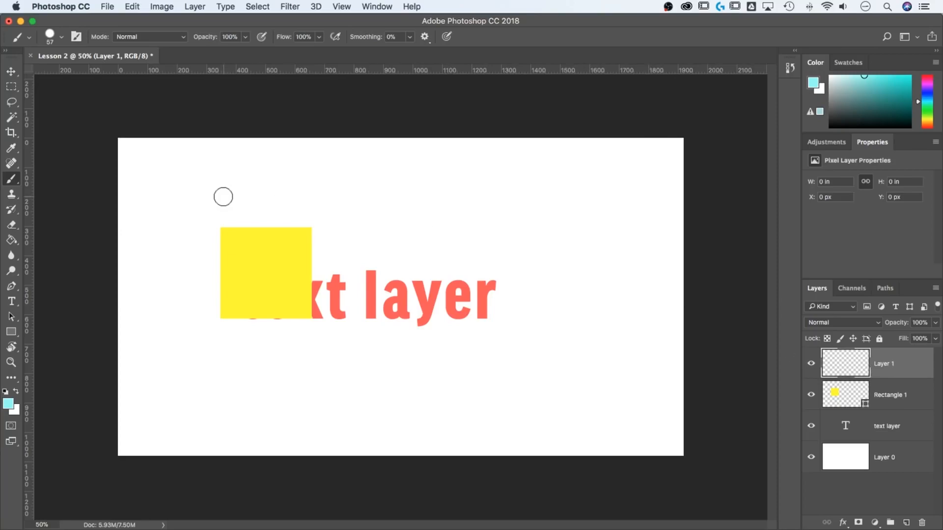
click(201, 162)
mouse_move(201, 162)
mouse_down()
mouse_move(171, 240)
mouse_move(277, 182)
mouse_move(230, 270)
mouse_move(275, 290)
mouse_move(356, 212)
mouse_move(307, 301)
mouse_move(380, 292)
mouse_move(460, 212)
mouse_move(387, 360)
mouse_move(435, 357)
mouse_move(532, 237)
mouse_move(502, 362)
mouse_move(554, 376)
mouse_move(613, 263)
mouse_move(605, 393)
mouse_up()
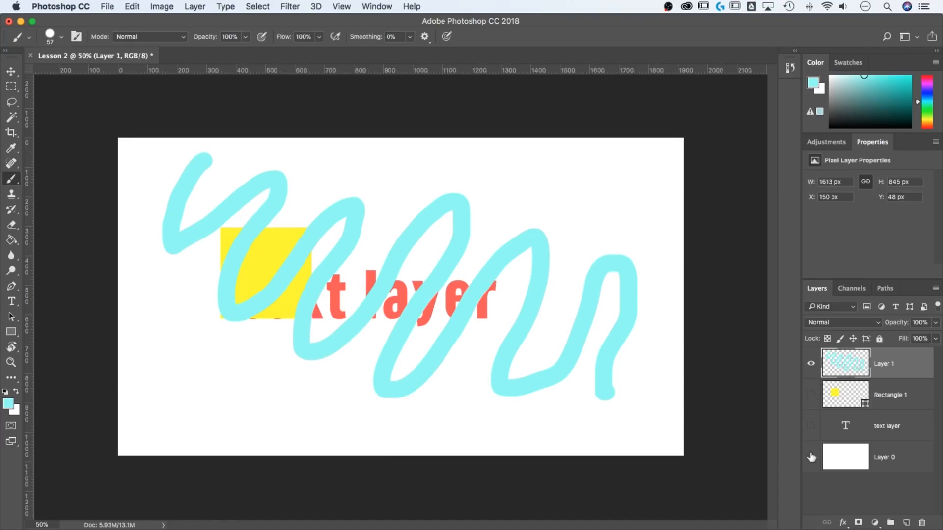
Temporarily hide the square, text and background layers to isolate the brush stroke, and show them again.
drag(811, 457, 812, 456)
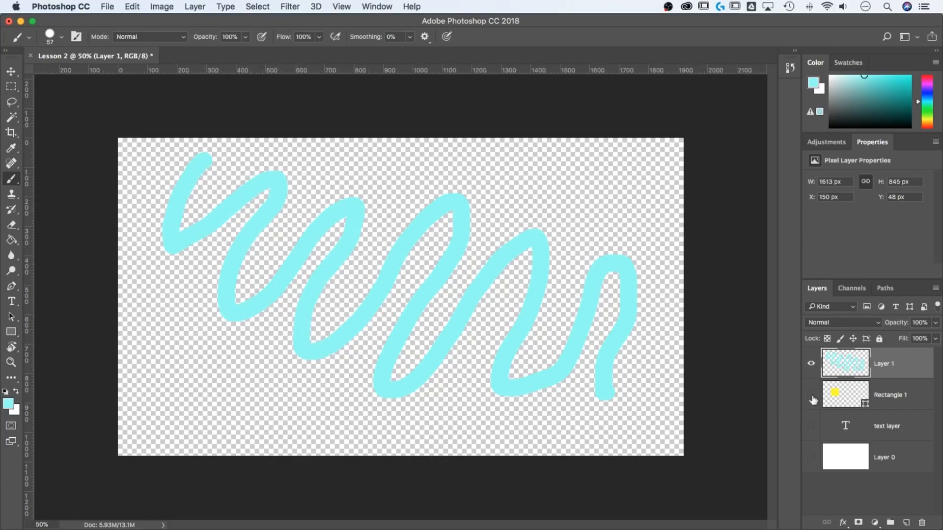
click(812, 459)
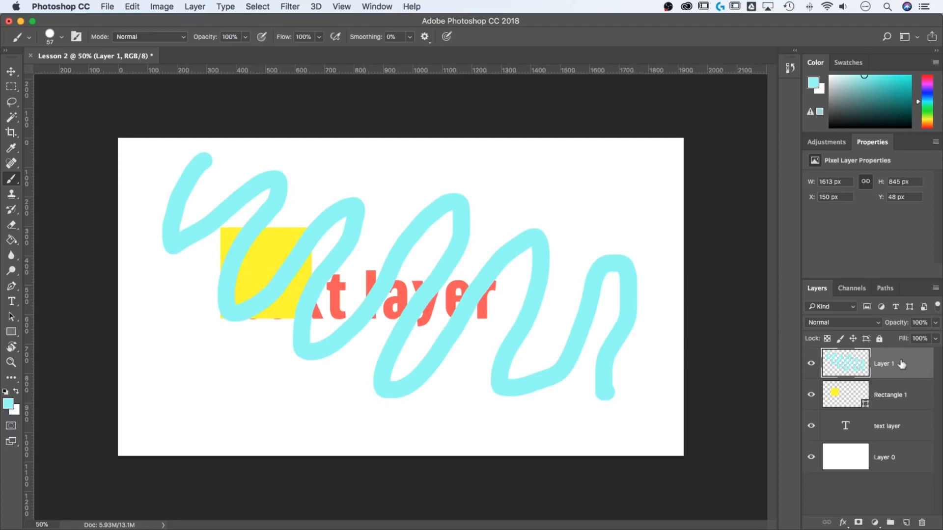
Try the brush stroke's layer beneath the yellow square and beneath the text, and return it to the top of the stack.
drag(902, 364, 896, 405)
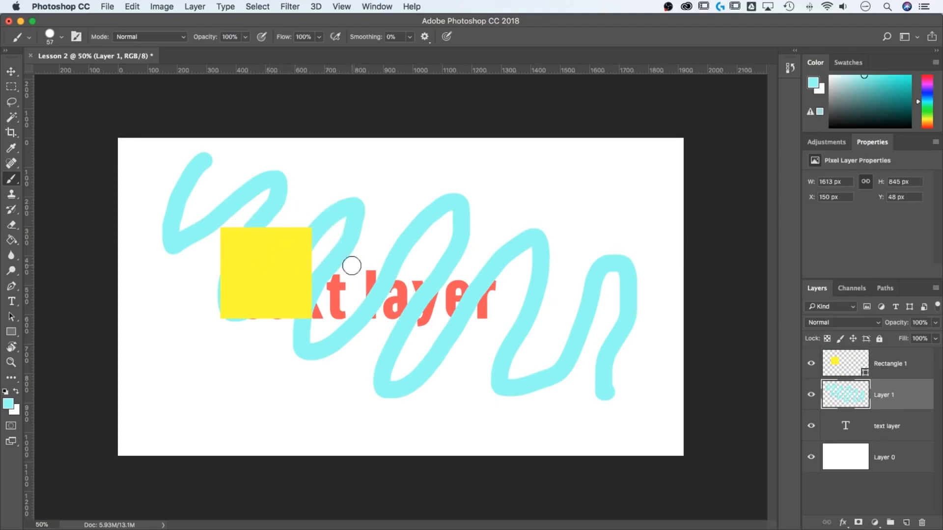
drag(902, 398, 906, 438)
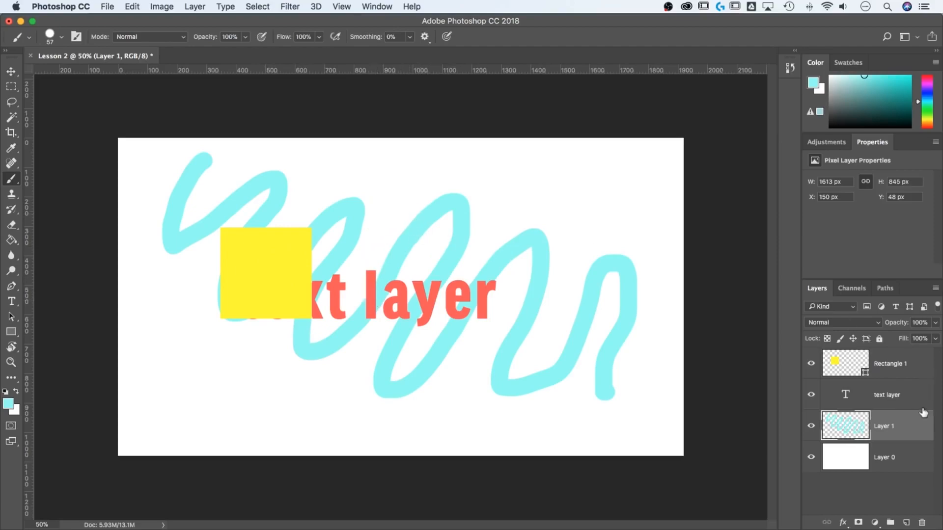
drag(903, 425, 901, 360)
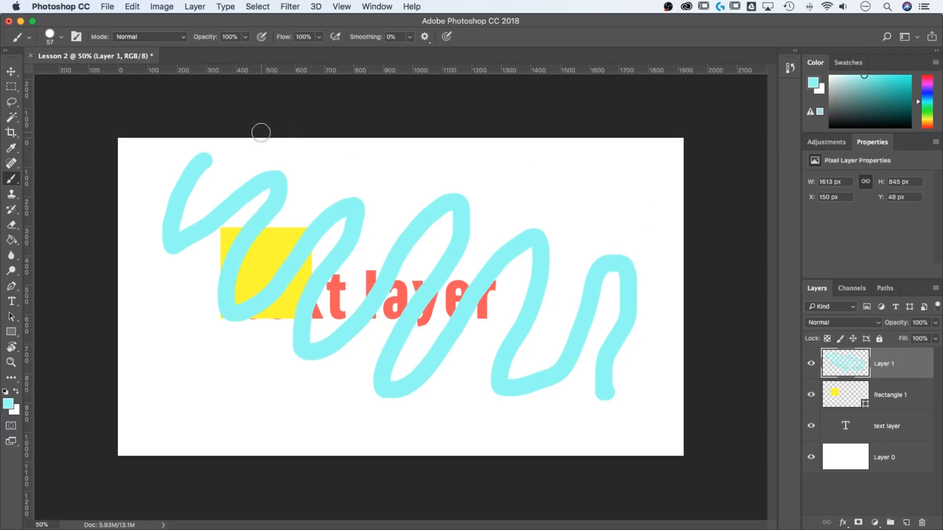
Look through the tool variants available for the Marquee, Lasso and Magic Wand selection tools.
click(10, 89)
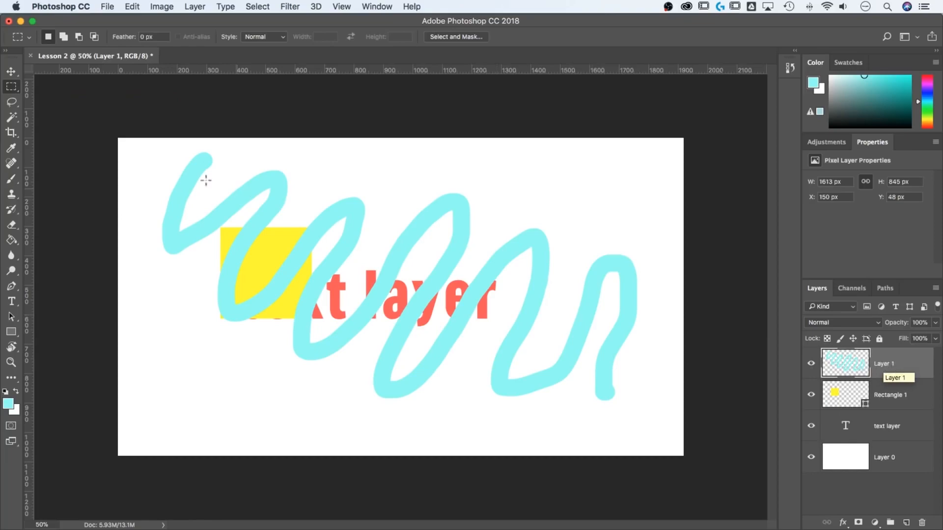
click(12, 88)
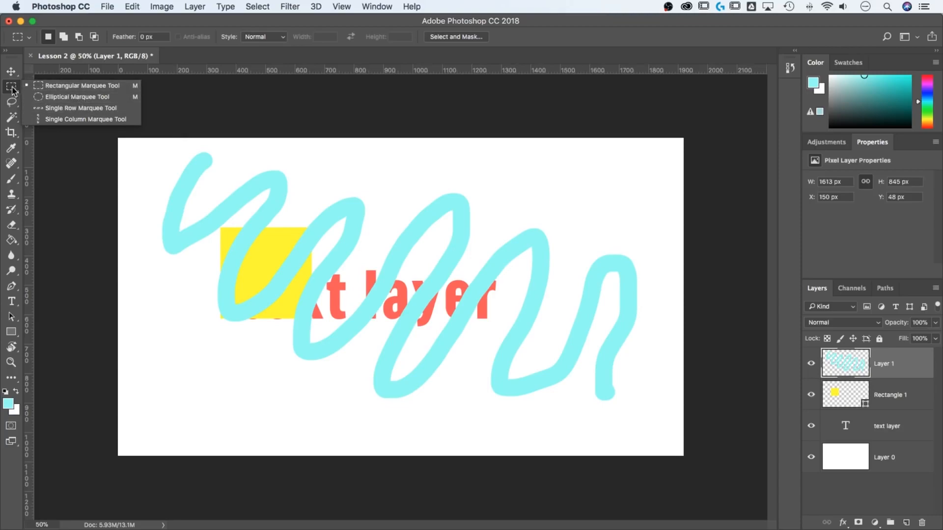
click(11, 104)
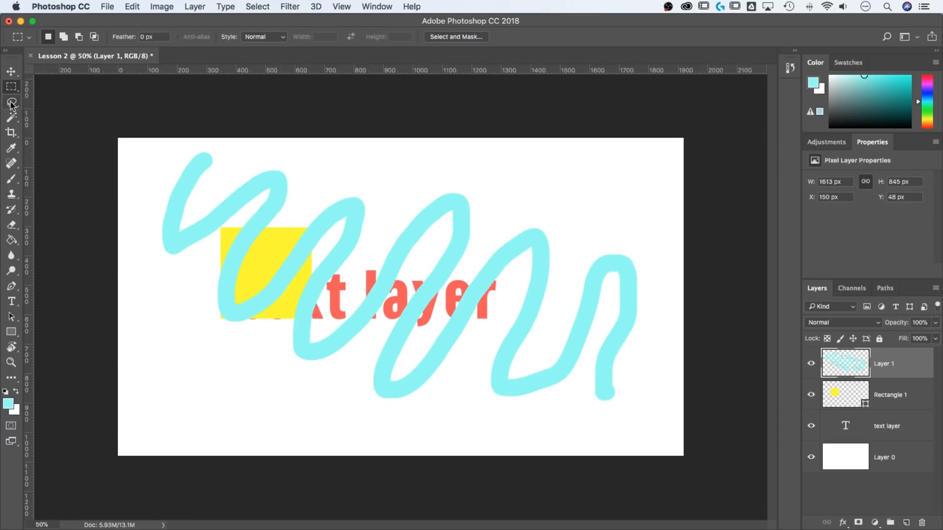
click(11, 103)
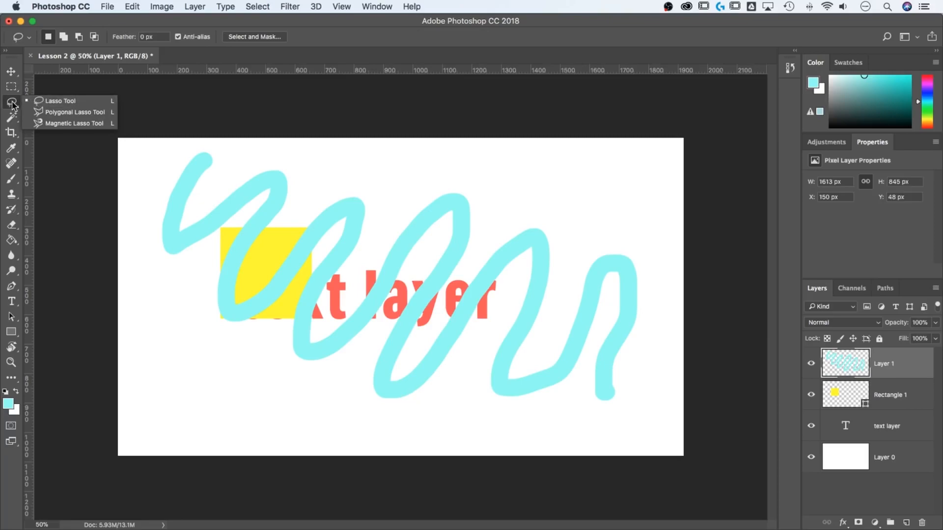
click(10, 120)
click(10, 120)
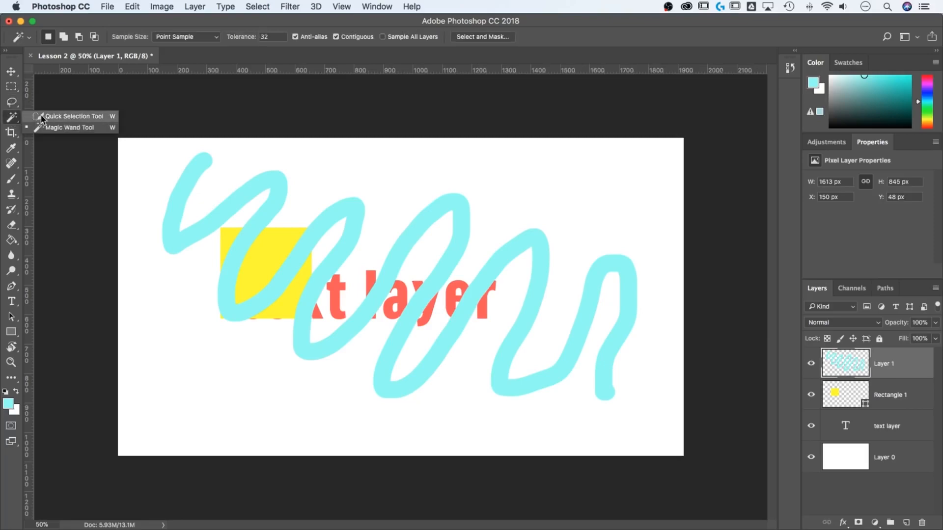
click(9, 120)
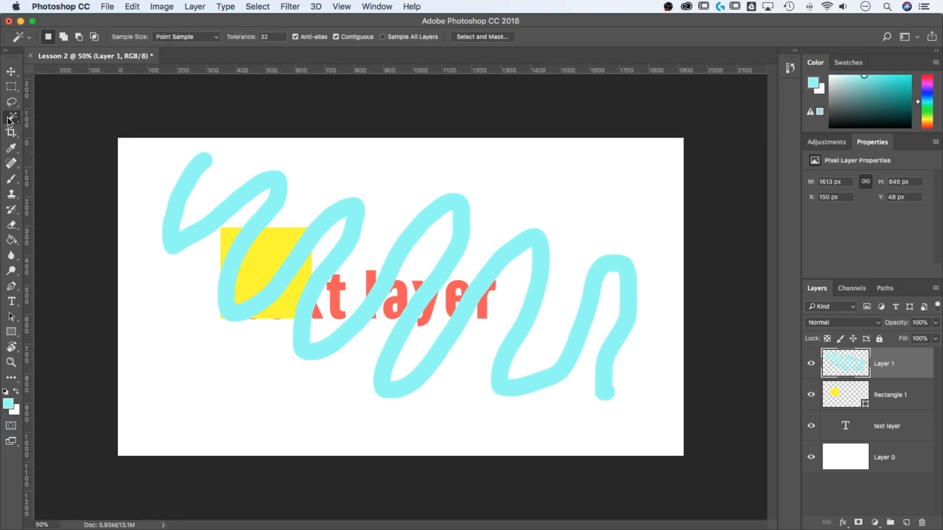
Select the right end of the zigzag with a rectangular marquee, shift the selection outline slightly and switch to the Move tool.
click(11, 88)
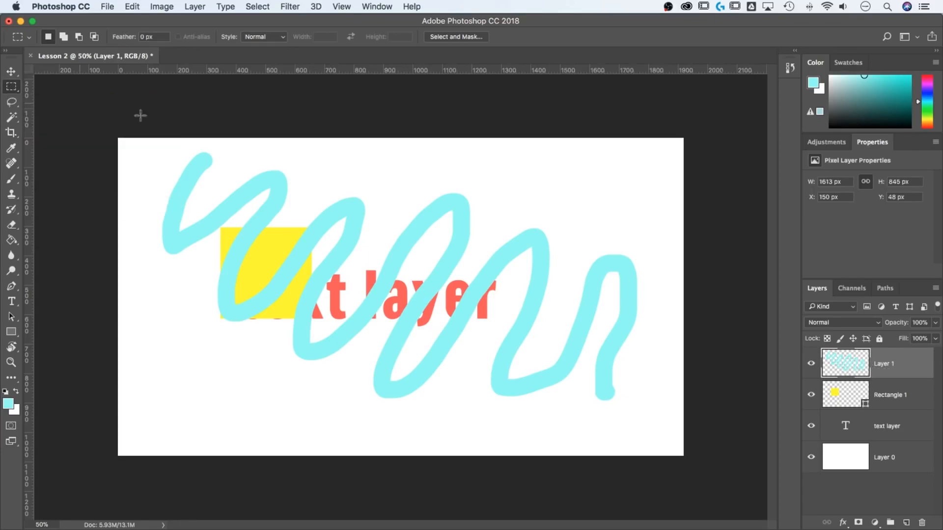
drag(652, 191, 480, 429)
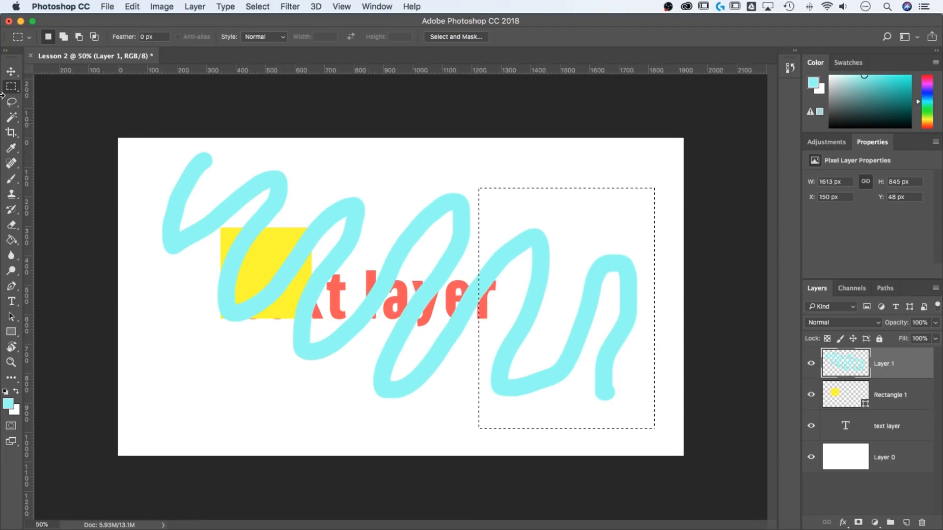
drag(591, 301, 574, 280)
drag(589, 314, 595, 305)
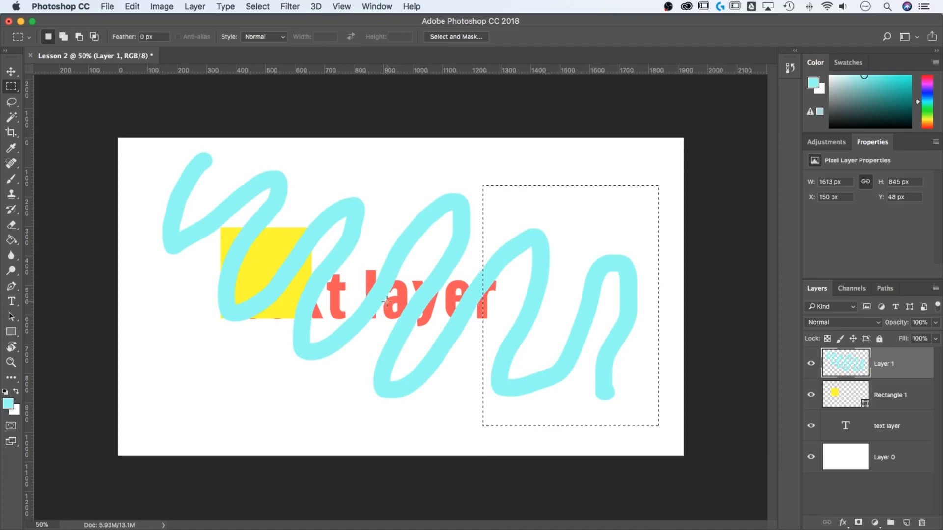
click(11, 71)
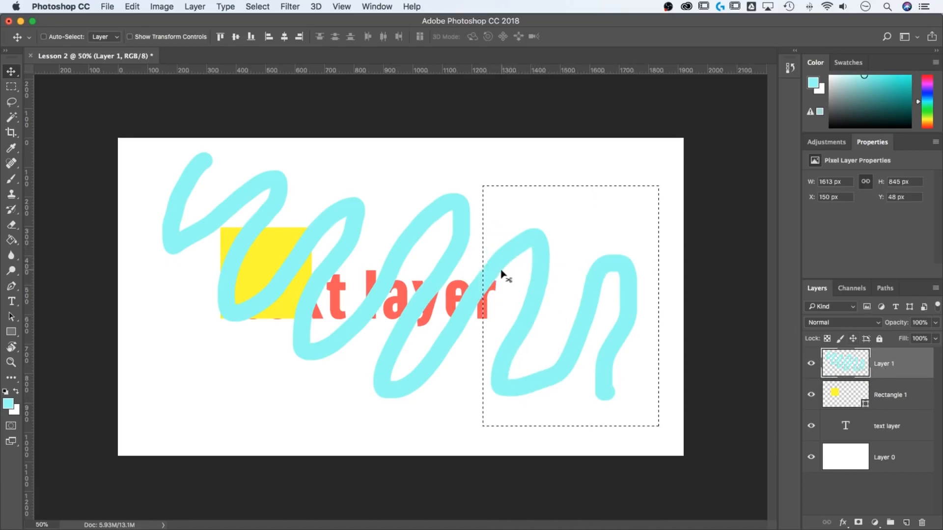
Try moving the selected end of the zigzag up and to the right, and undo the move.
drag(514, 289, 544, 217)
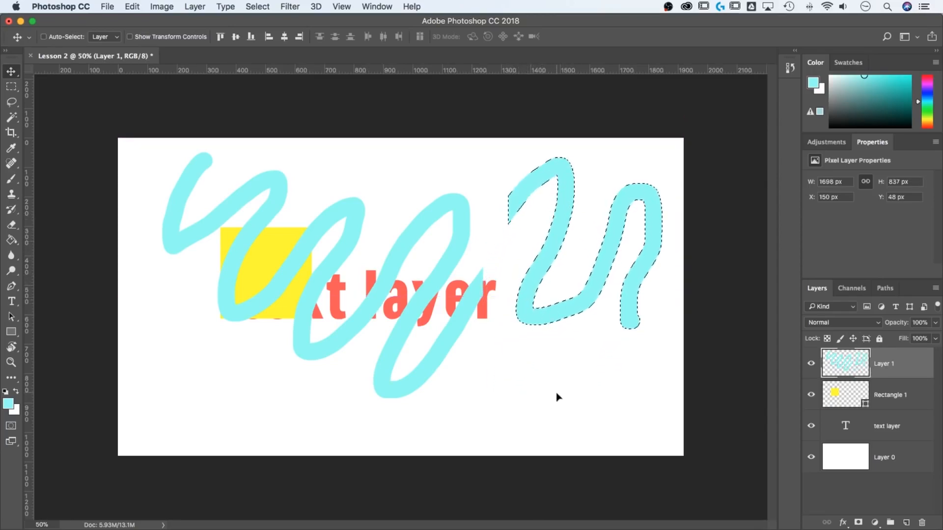
key(super+z)
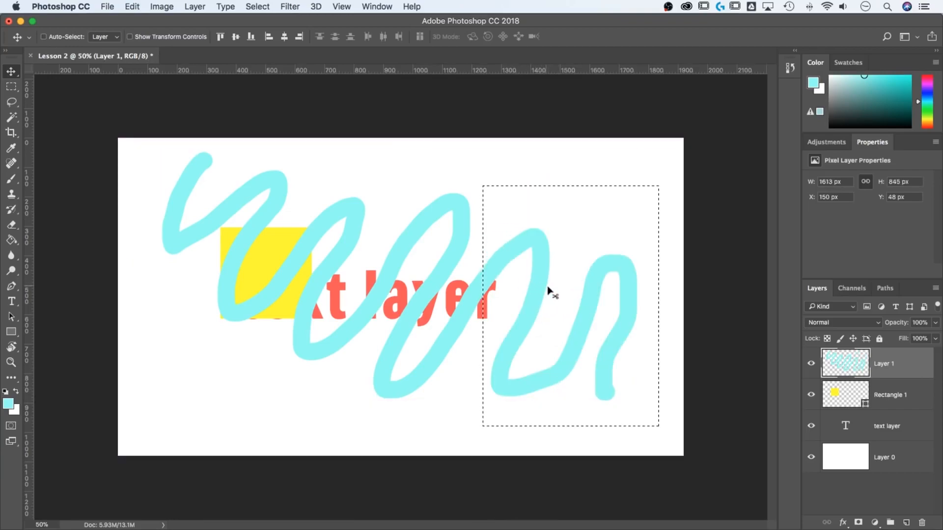
Copy the selected end of the zigzag and paste it onto a new layer.
click(131, 7)
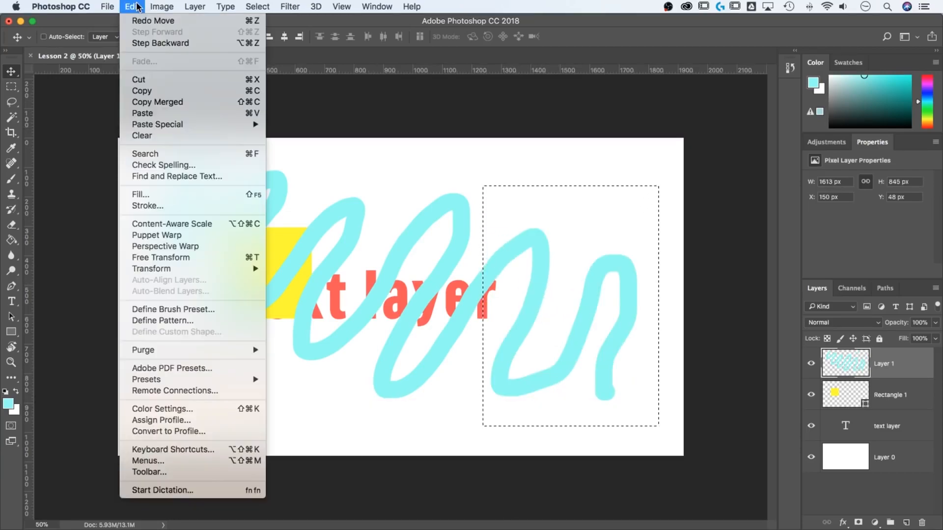
click(142, 91)
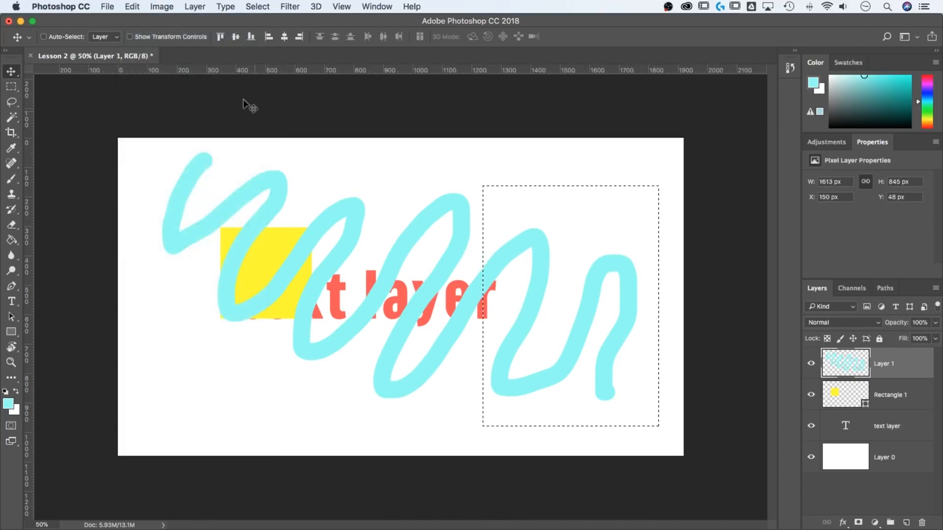
click(125, 7)
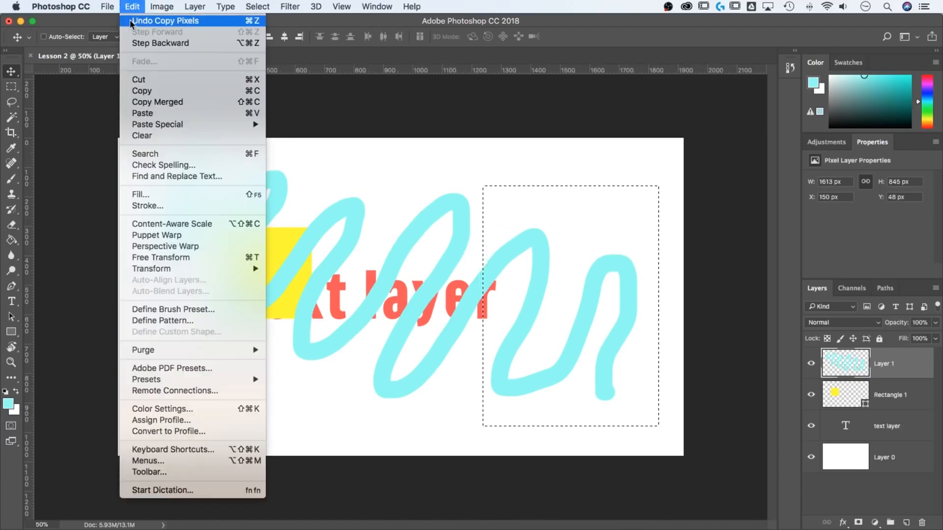
click(150, 114)
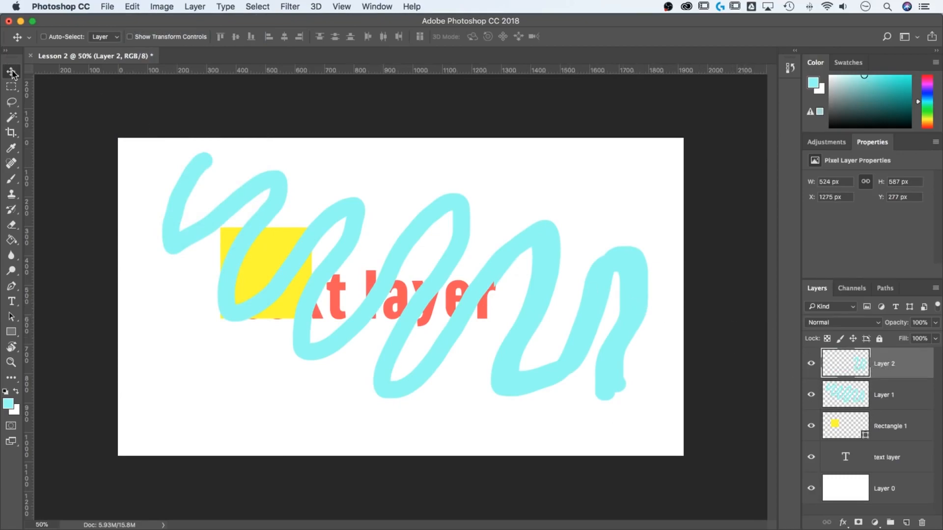
Try the pasted zigzag piece at different positions near the canvas's lower right, and undo the moves and the paste.
mouse_move(625, 348)
mouse_down()
mouse_move(621, 289)
mouse_move(658, 238)
mouse_move(622, 205)
mouse_move(584, 302)
mouse_up()
drag(632, 391, 601, 414)
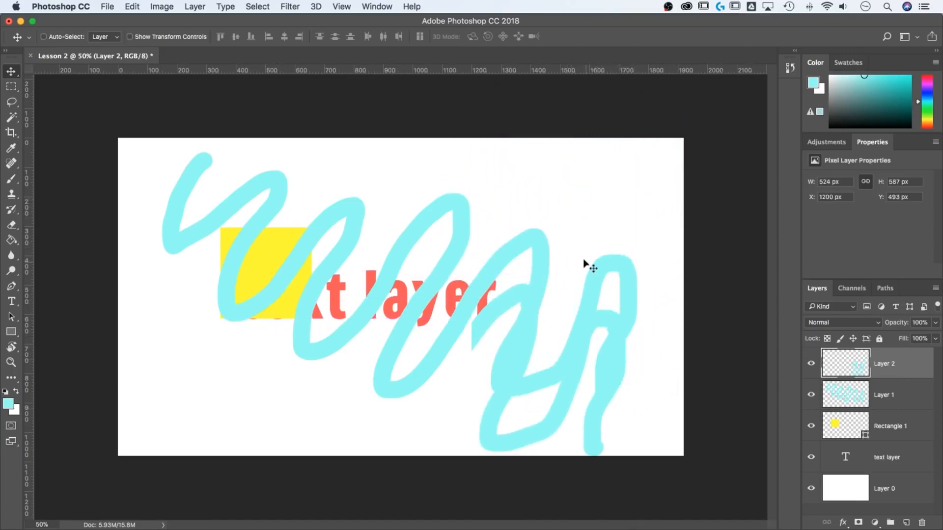
key(super+z)
key(alt+super+z)
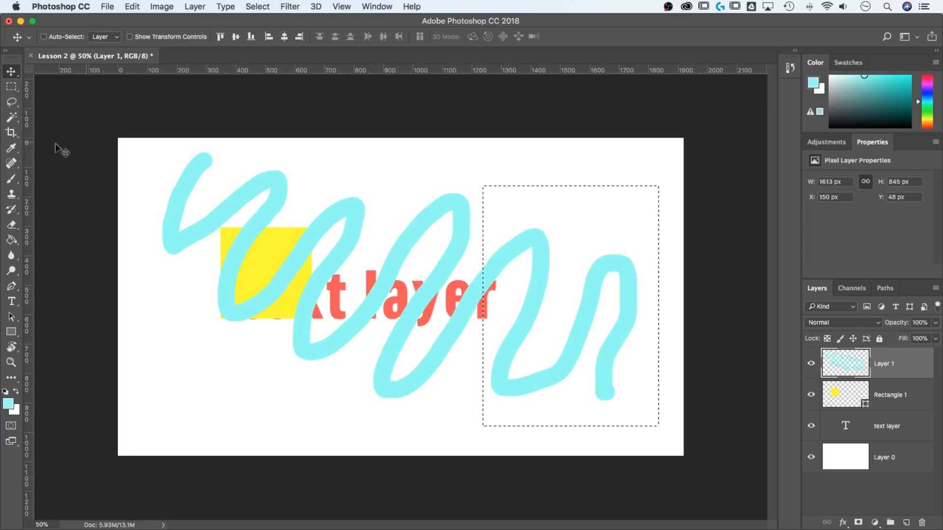
Try painting diagonal Brush strokes back and forth across the marquee selection's edges, dismiss the system notification, and undo the painting.
click(12, 179)
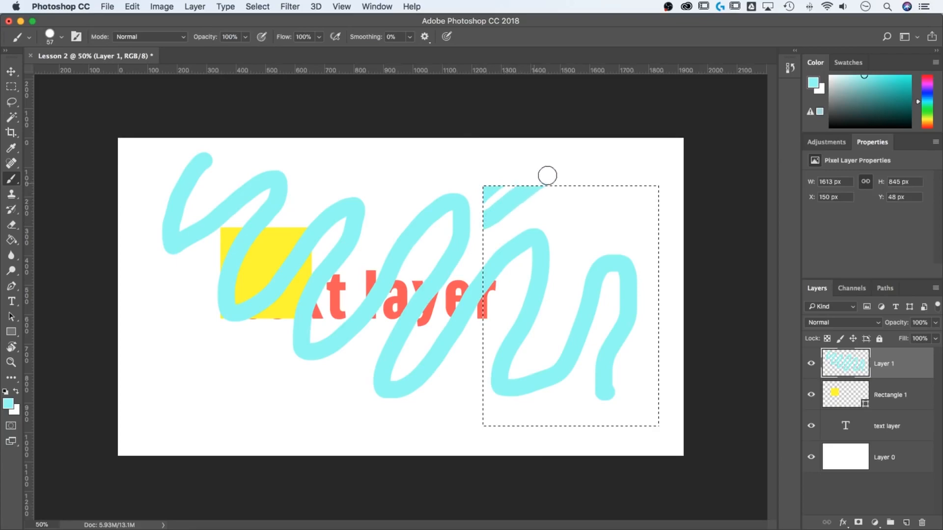
mouse_move(577, 176)
mouse_down()
mouse_move(535, 214)
mouse_move(496, 300)
mouse_move(612, 179)
mouse_move(663, 166)
mouse_move(618, 222)
mouse_move(495, 307)
mouse_move(435, 381)
mouse_up()
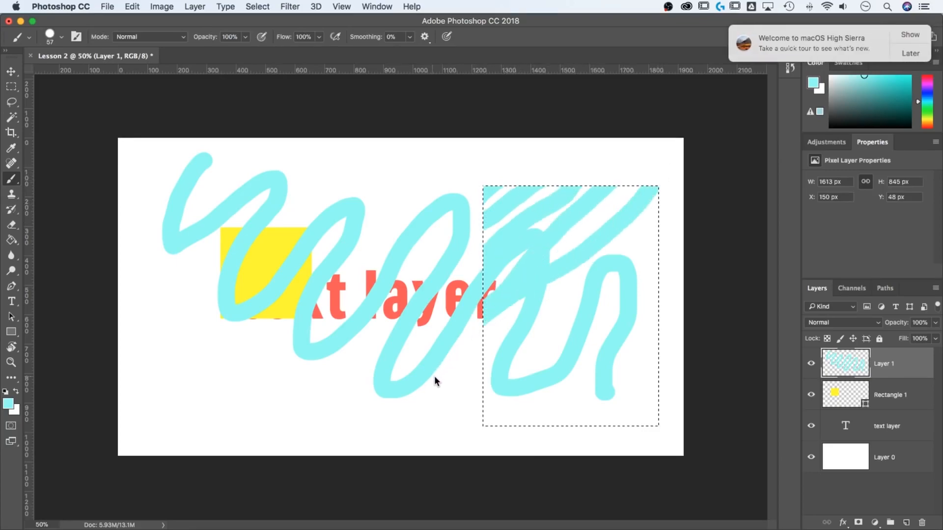
mouse_move(671, 252)
mouse_down()
mouse_move(506, 369)
mouse_move(641, 320)
mouse_move(682, 293)
mouse_up()
click(910, 53)
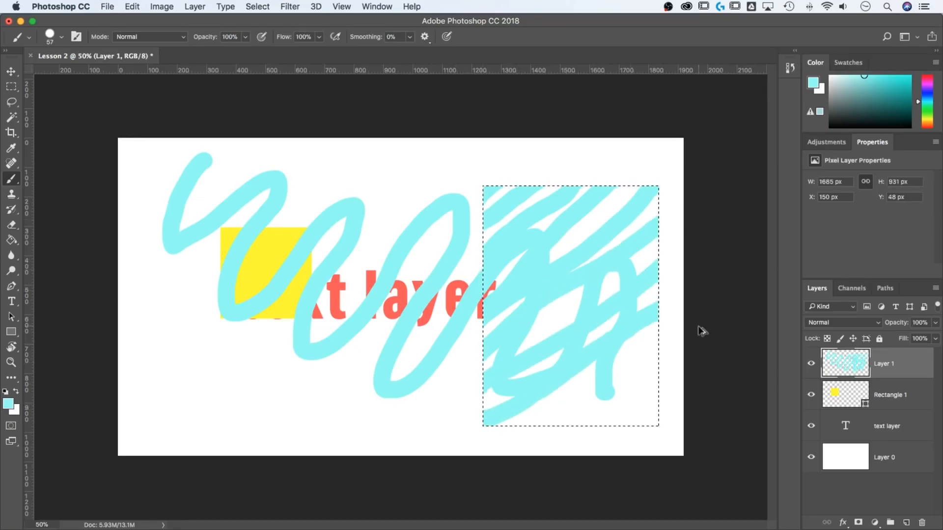
key(super+z)
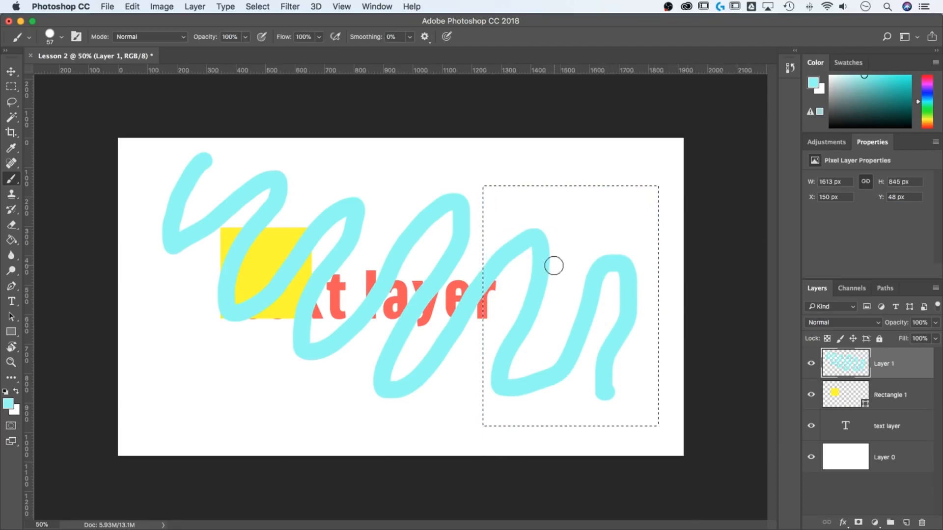
Switch back to the Move tool and clear the rectangular selection.
click(11, 73)
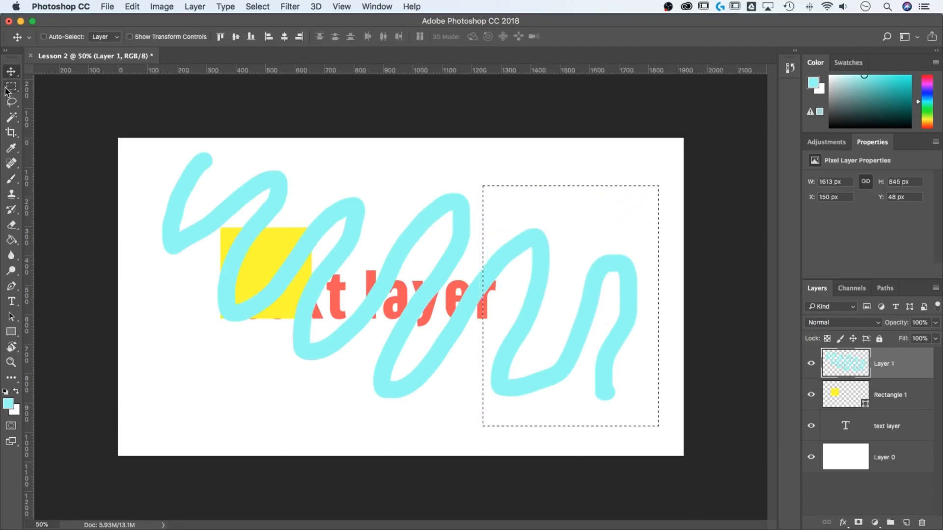
key(super+d)
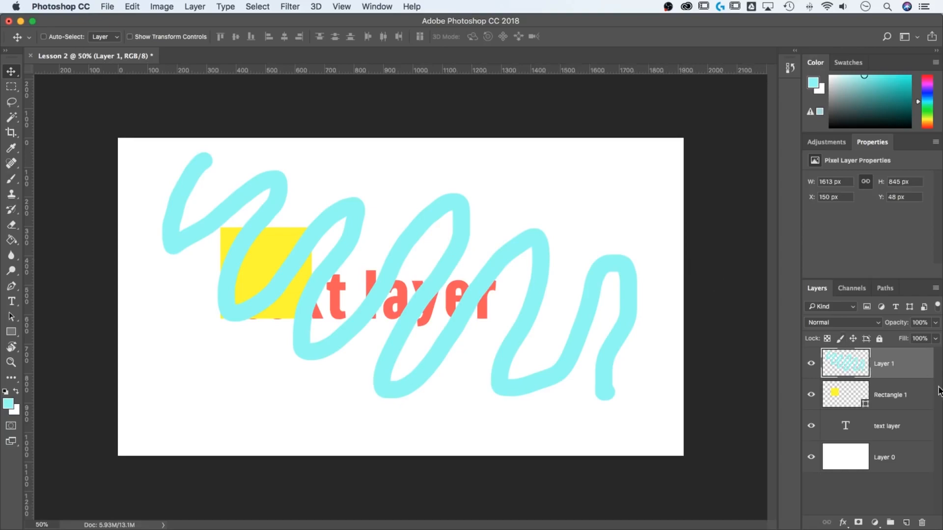
Place the brush stroke's layer beneath the yellow square's layer, select the square's layer briefly and reselect the brush stroke's layer.
drag(911, 374, 901, 408)
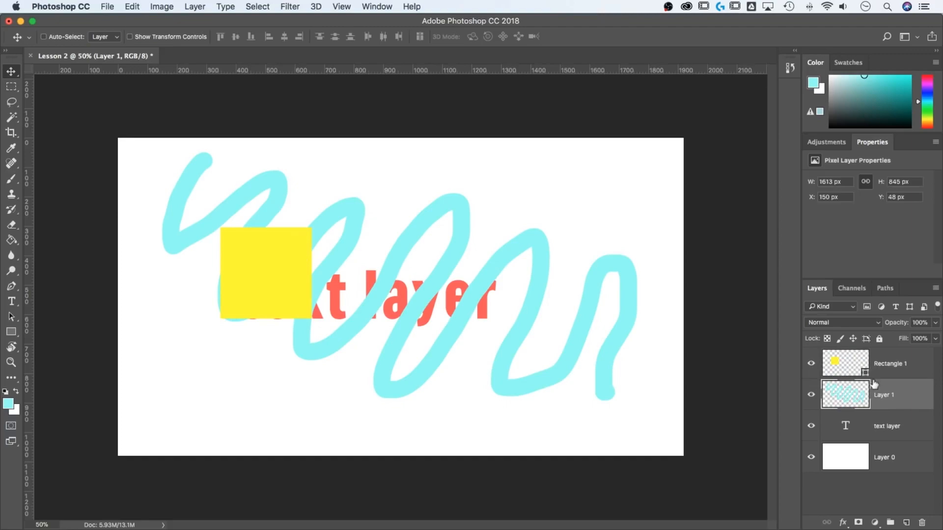
click(877, 365)
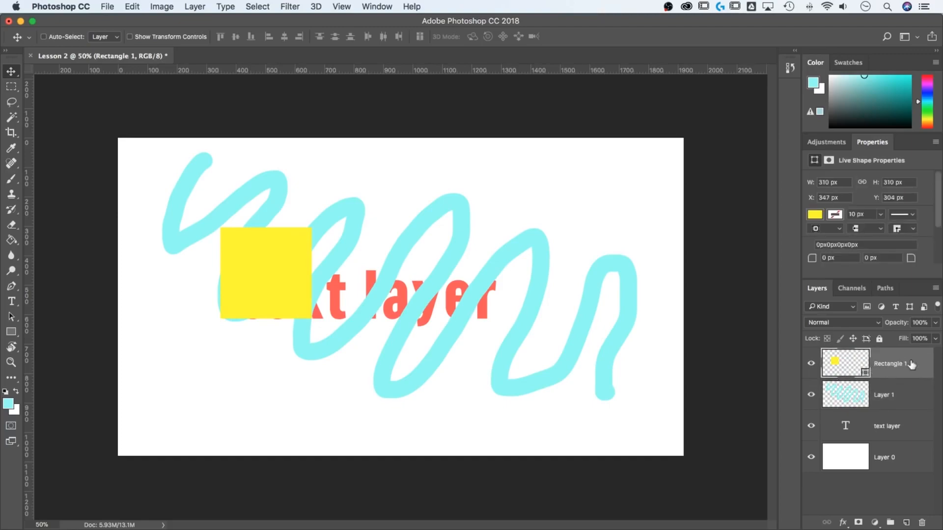
click(893, 396)
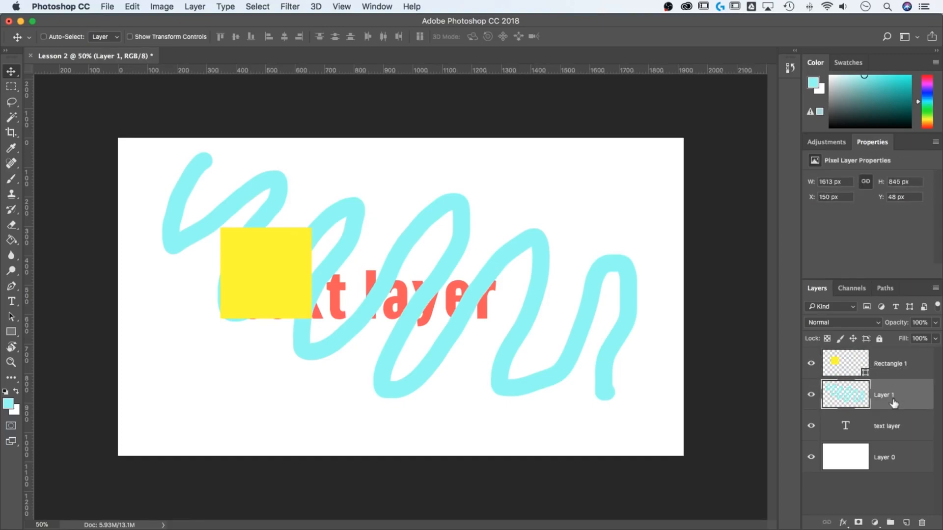